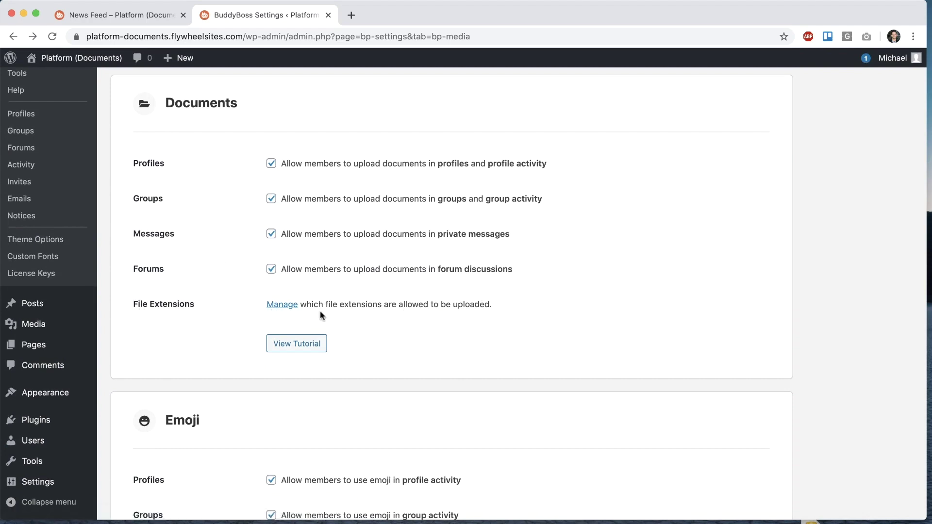
# Open the management page for allowed document file extensions and look through the whole extension table
pyautogui.click(284, 305)
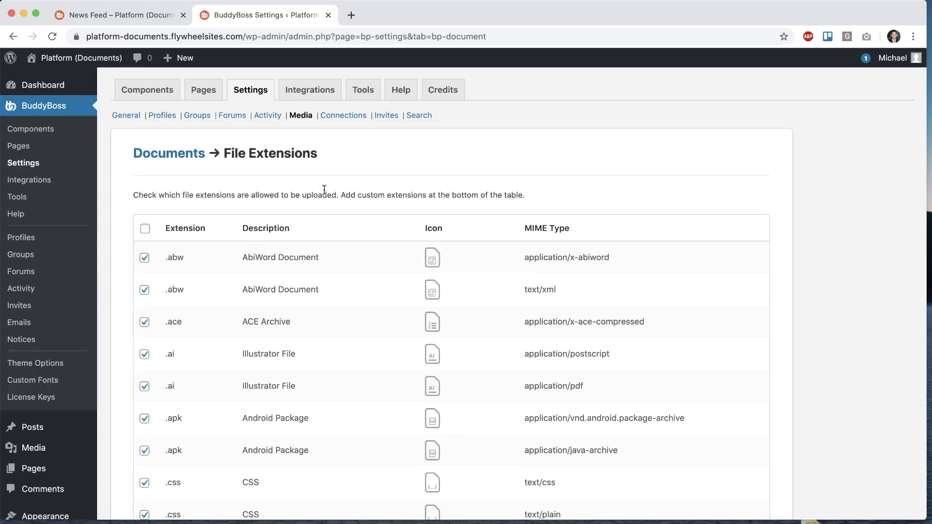
pyautogui.scroll(-8, 325, 189)
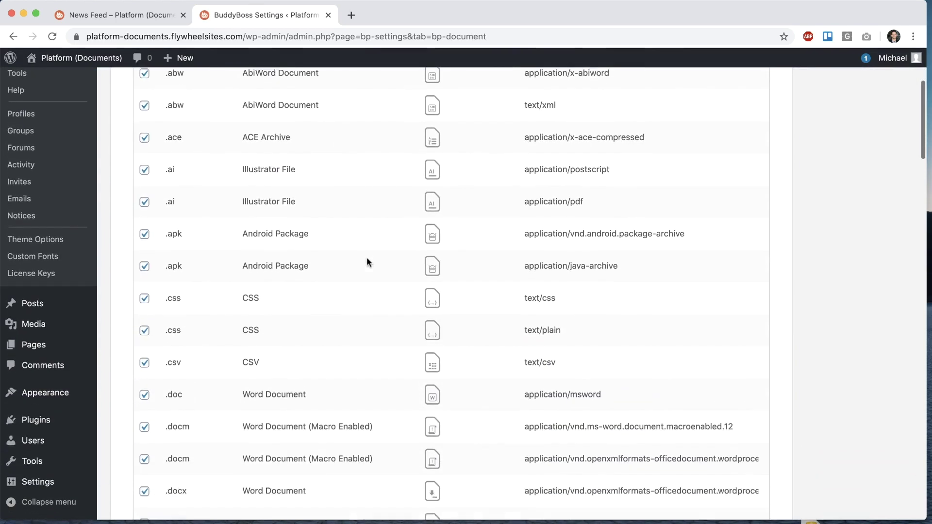
pyautogui.scroll(-20, 366, 258)
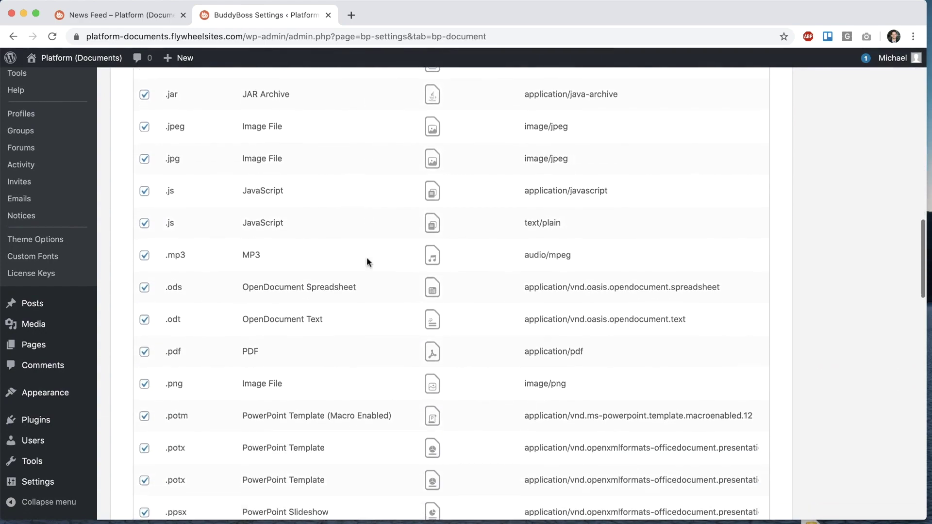
pyautogui.scroll(-18, 366, 261)
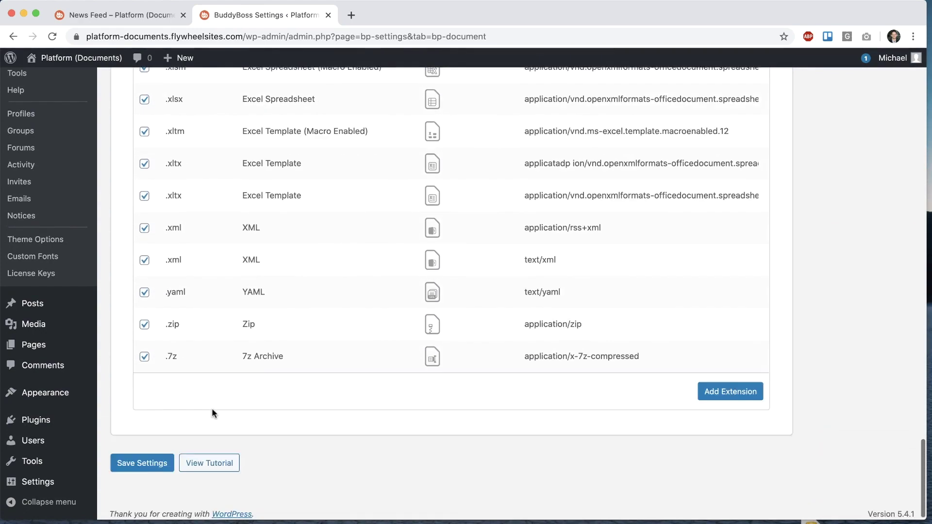
# Add an empty custom extension row at the end of the file extensions table
pyautogui.click(722, 384)
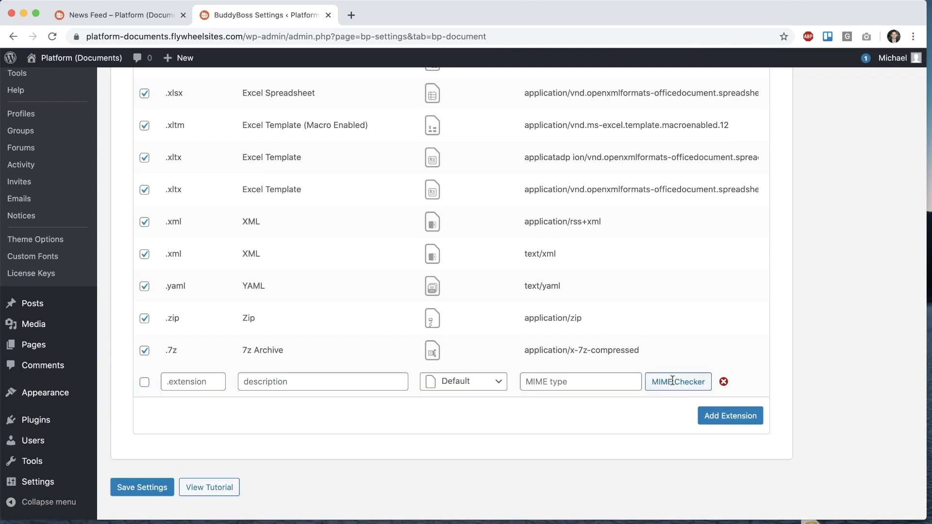
pyautogui.scroll(-1, 562, 417)
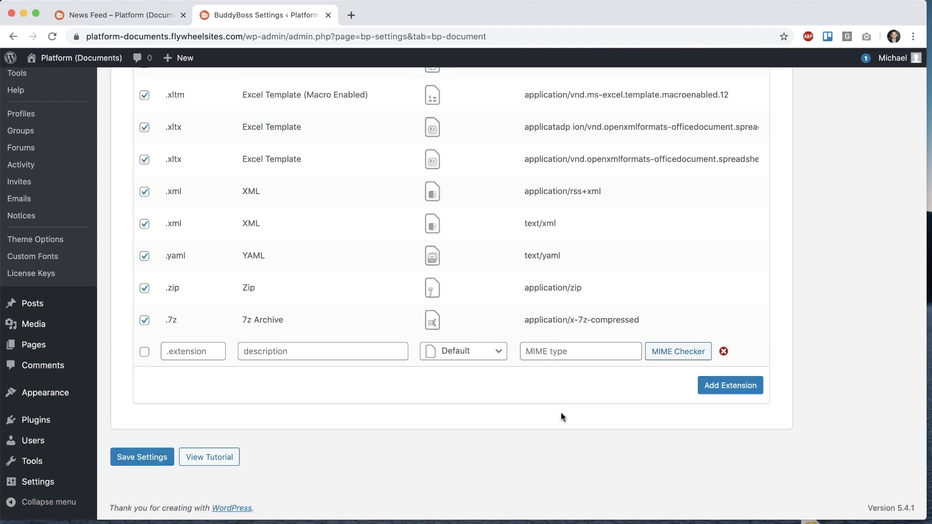
pyautogui.scroll(20, 606, 224)
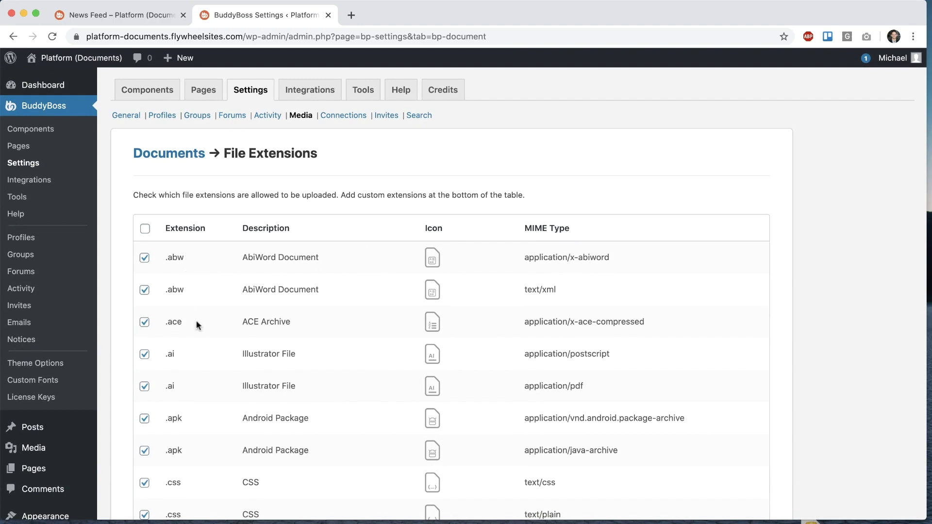
# Examine the extension, description and icon of the .css entry with MIME type text/css
pyautogui.scroll(-3, 402, 174)
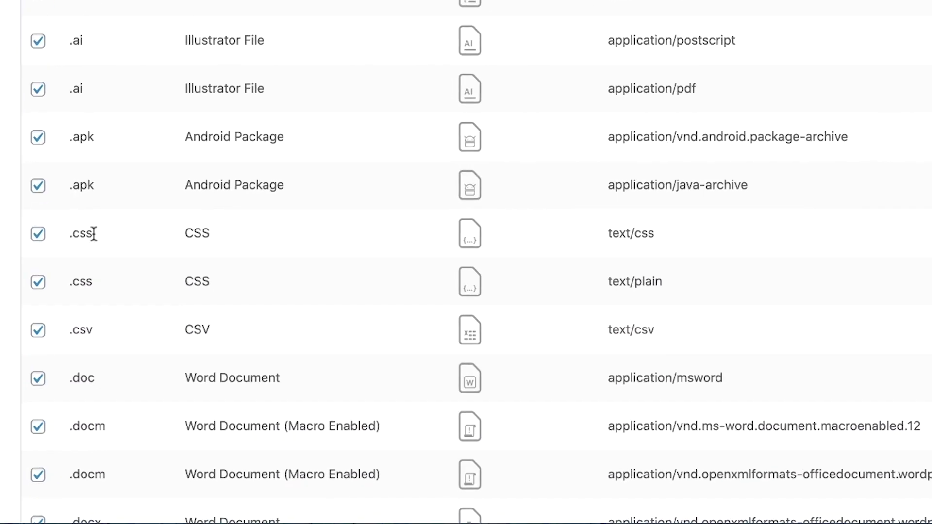
pyautogui.click(176, 327)
pyautogui.press('super+a')
pyautogui.click(167, 235)
pyautogui.scroll(1, 208, 233)
pyautogui.click(187, 268)
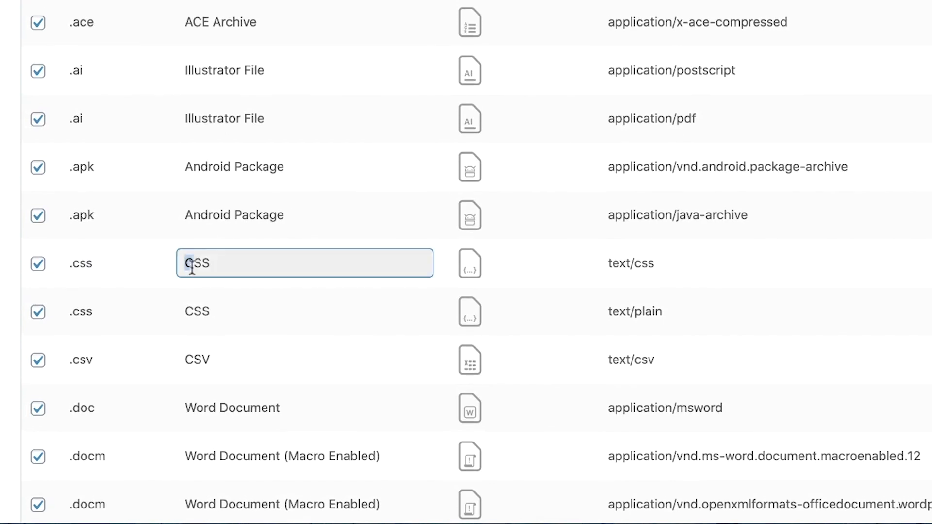
pyautogui.moveTo(187, 264); pyautogui.dragTo(212, 266)
pyautogui.click(473, 264)
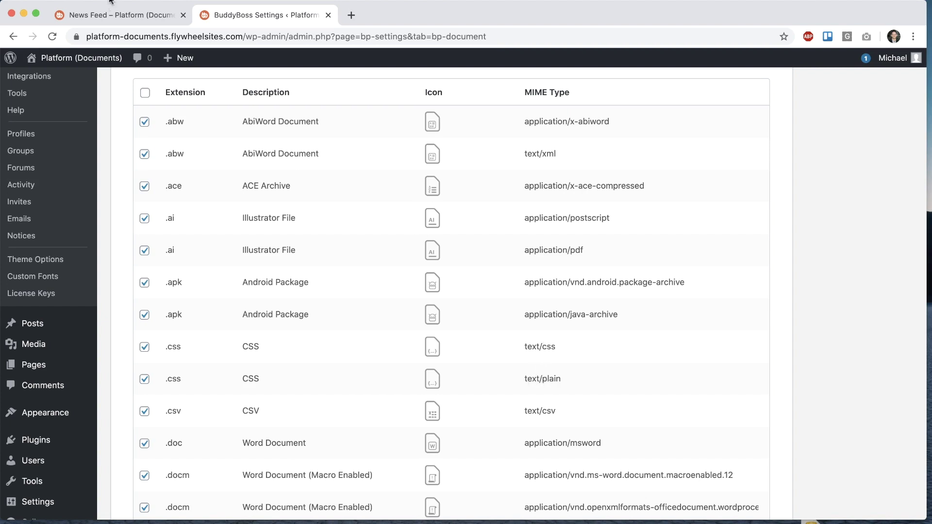
# In the News Feed, start a new post and attach learndash.css from the Downloads folder as a document
pyautogui.click(102, 15)
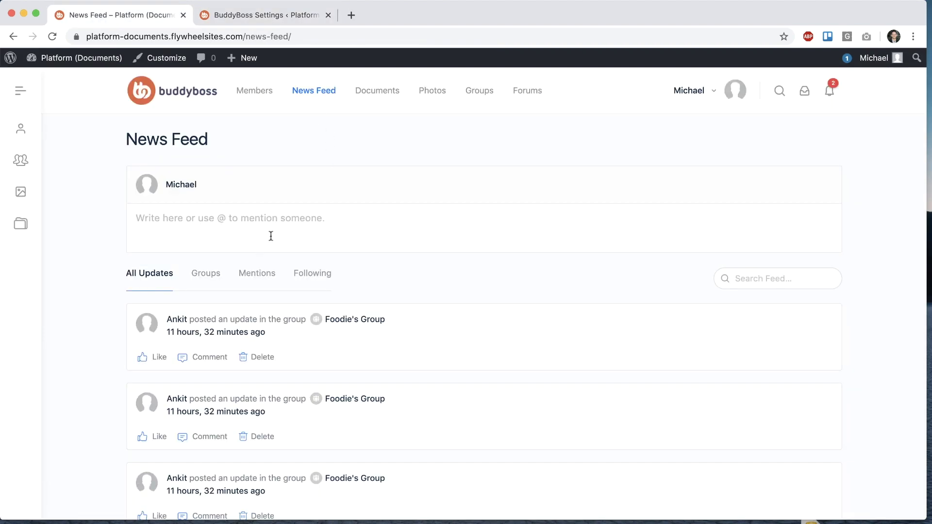
pyautogui.click(270, 235)
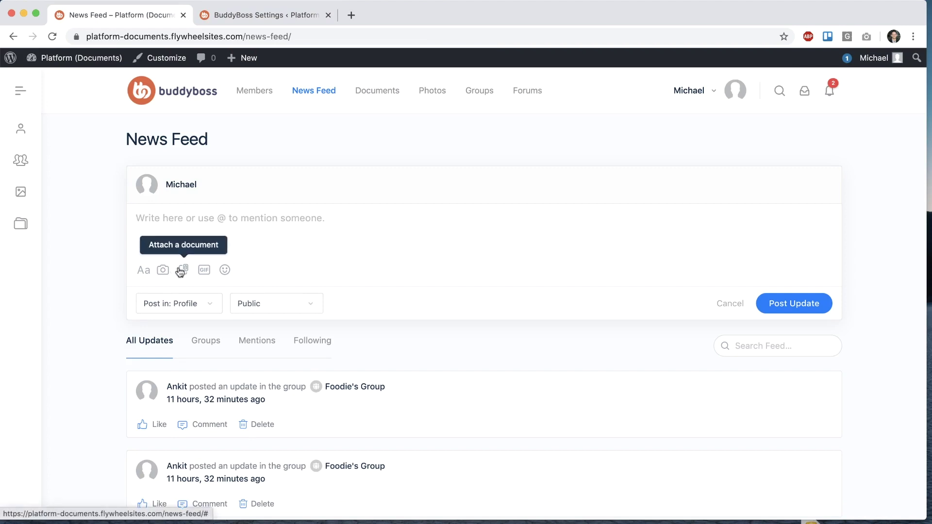
pyautogui.click(182, 270)
pyautogui.click(242, 313)
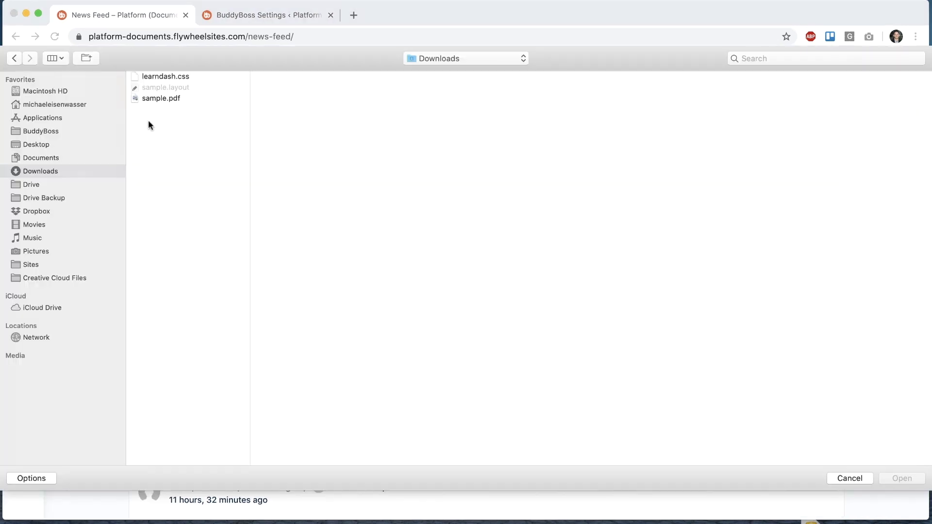
pyautogui.click(163, 77)
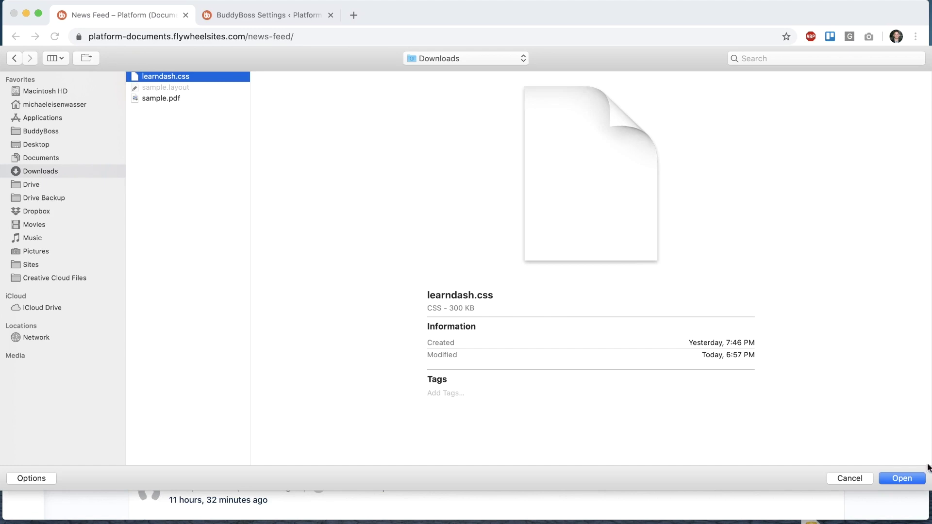
pyautogui.click(900, 479)
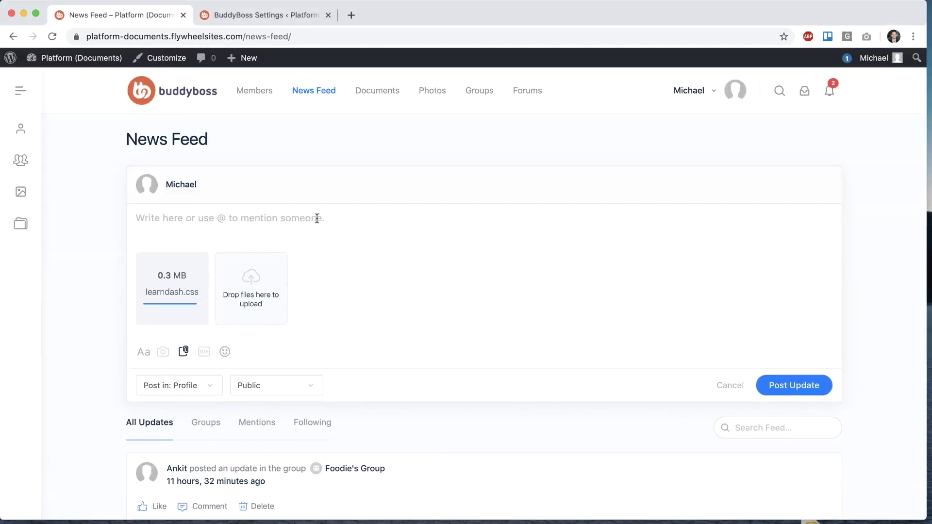
# Add the text "Sharing my stylesheet" to the post and publish it publicly on the profile
pyautogui.click(316, 218)
pyautogui.write('Sha')
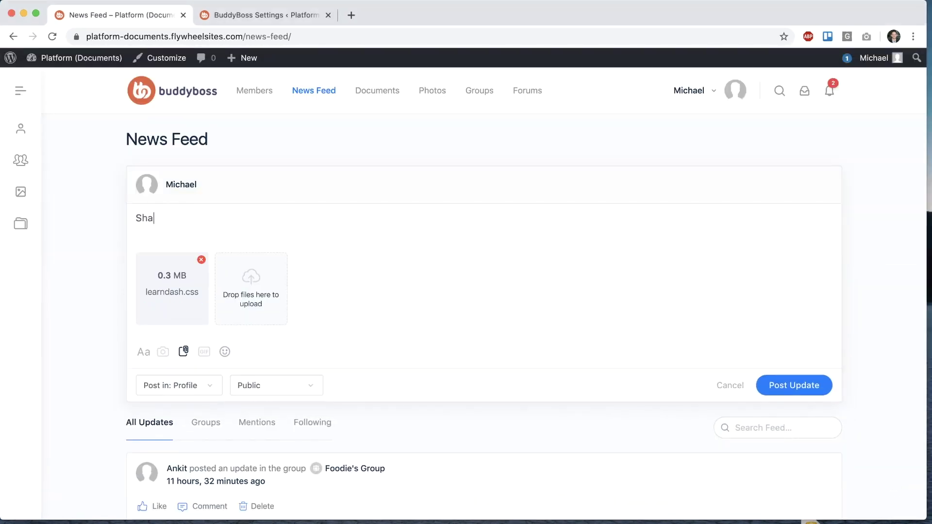
pyautogui.write('ring my stylesheet')
pyautogui.click(787, 381)
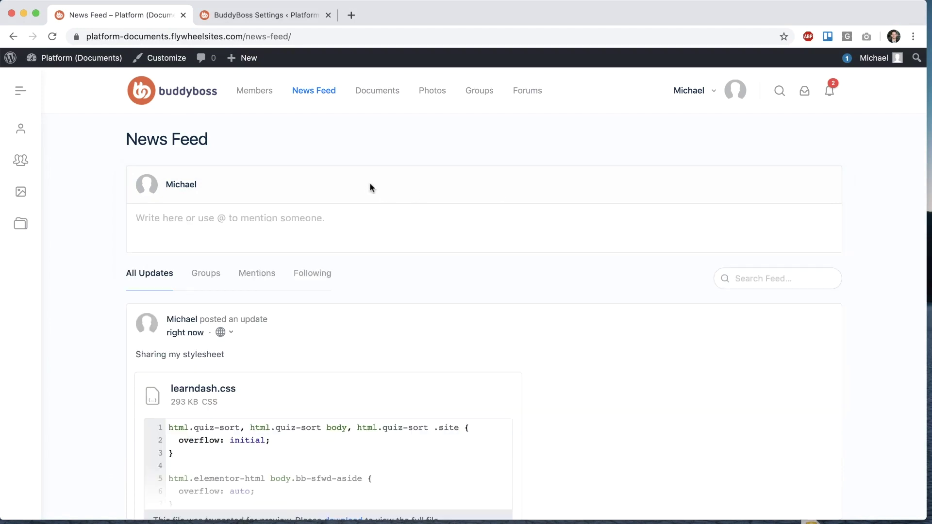
# Expand the code preview of learndash.css in the new post, and collapse it again
pyautogui.scroll(-3, 368, 182)
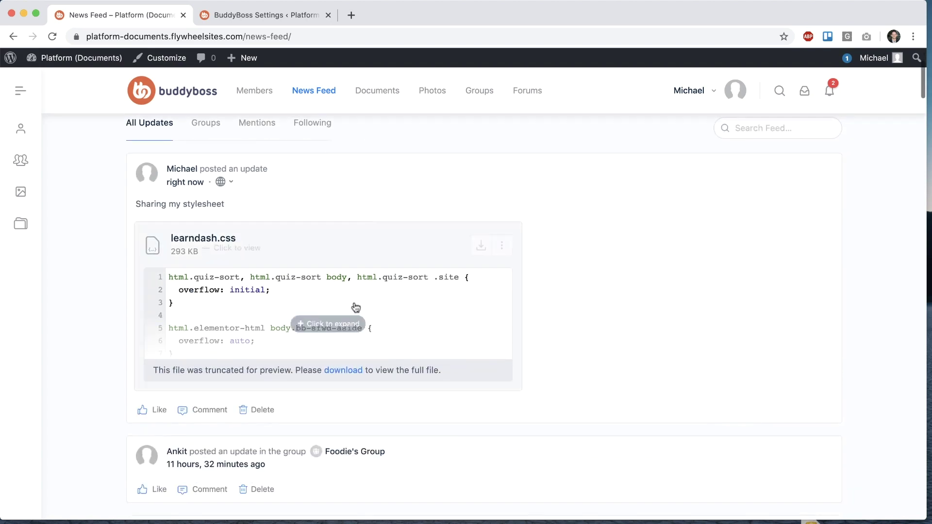
pyautogui.click(348, 314)
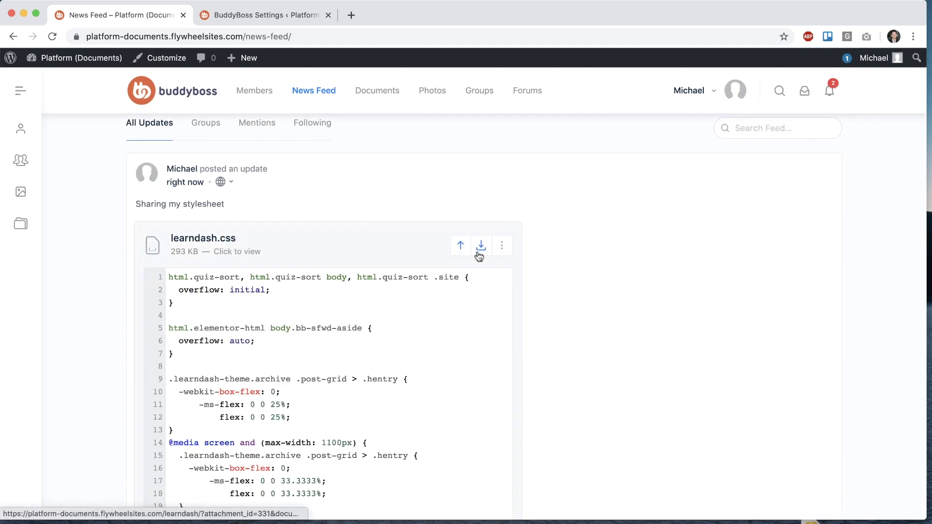
pyautogui.click(460, 245)
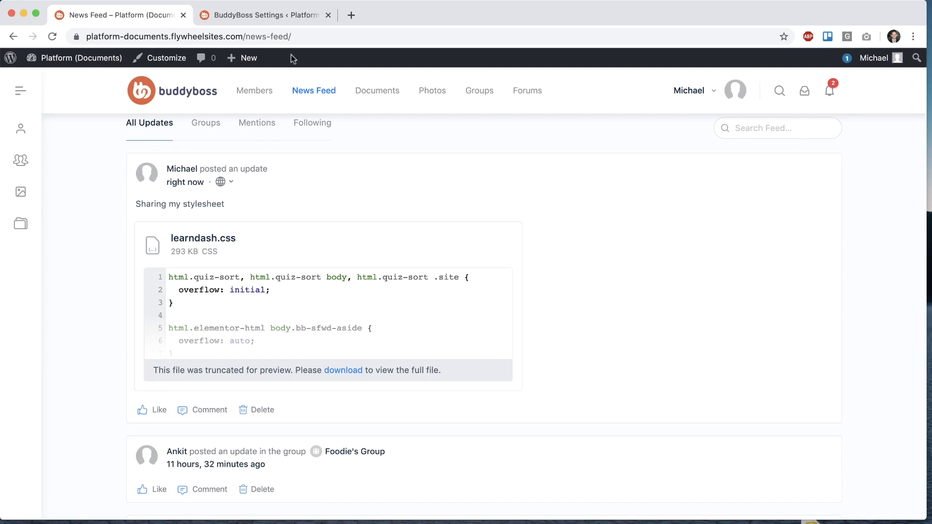
# Check the .css extension in the settings against the posted learndash.css, viewing the file in full and closing it
pyautogui.click(284, 22)
pyautogui.doubleClick(173, 346)
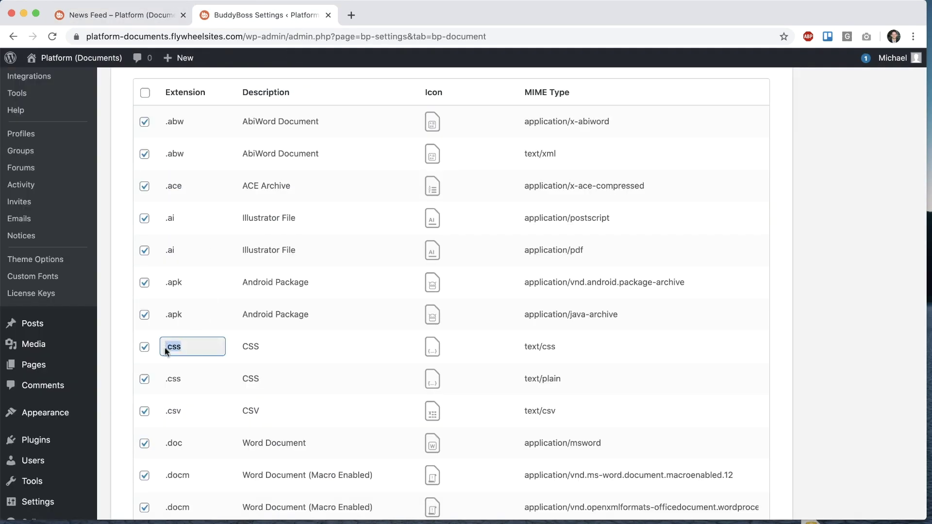
pyautogui.click(140, 20)
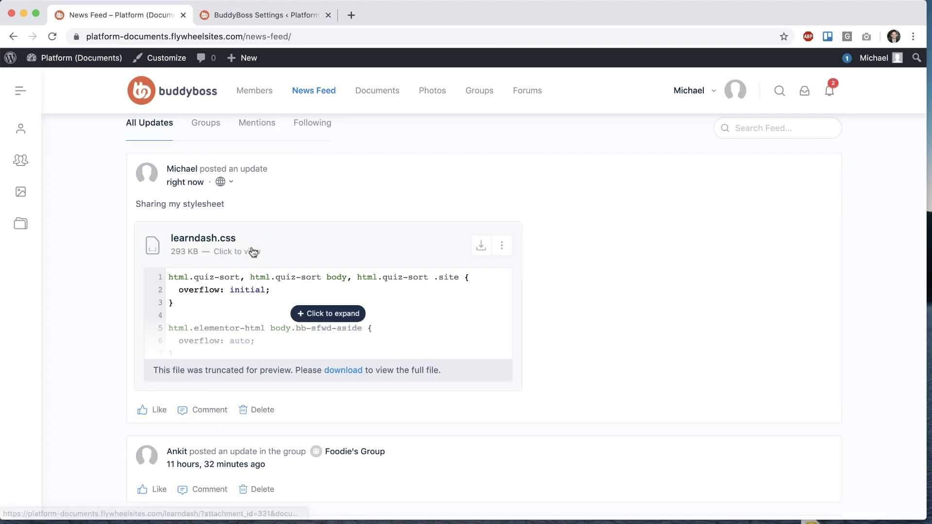
pyautogui.click(249, 235)
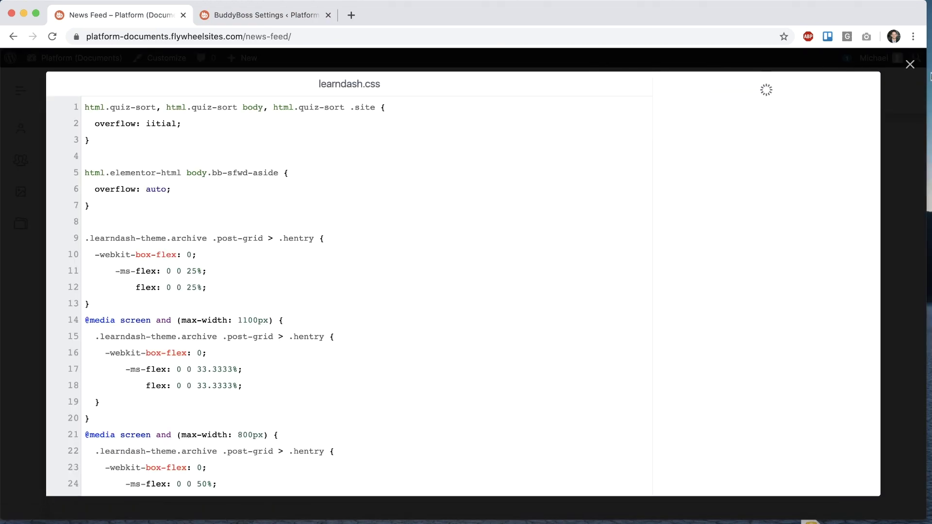
pyautogui.click(910, 65)
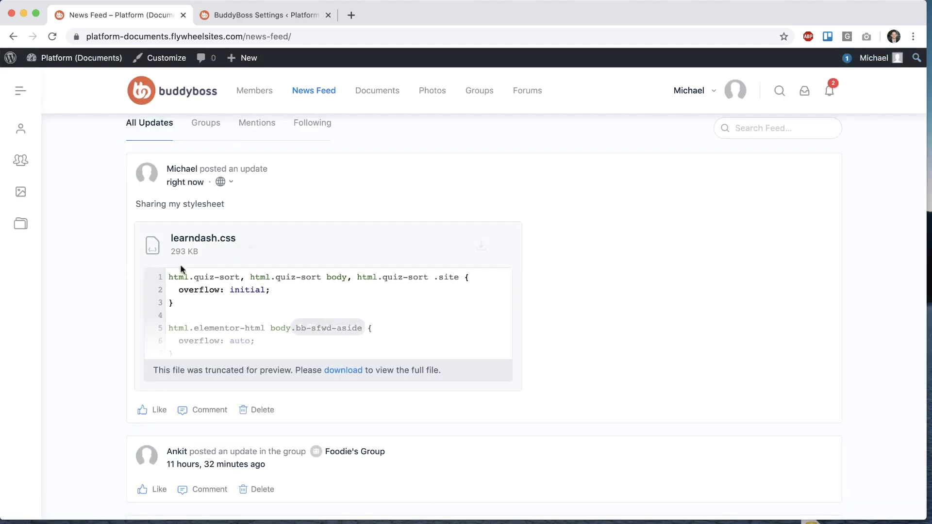
# Compare the CSS description and icon in the file extensions table with those on the posted document
pyautogui.click(257, 17)
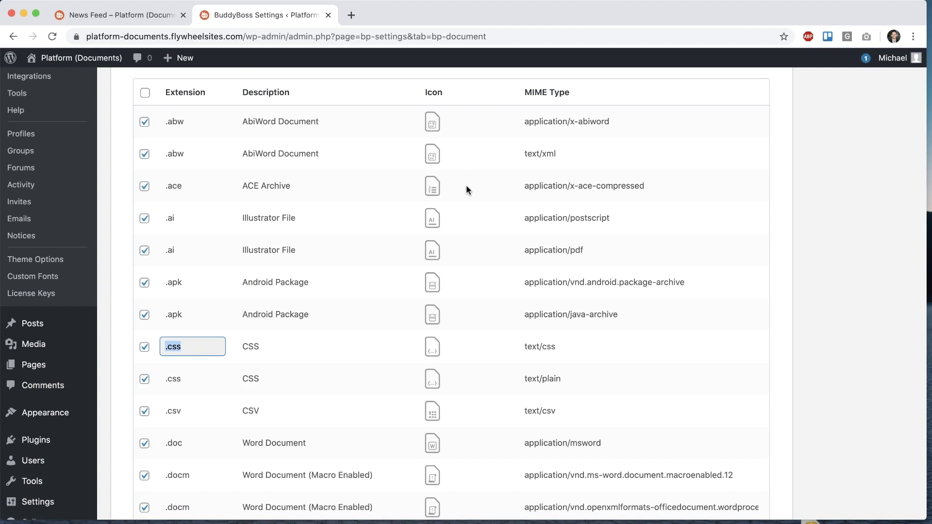
pyautogui.click(252, 346)
pyautogui.doubleClick(252, 346)
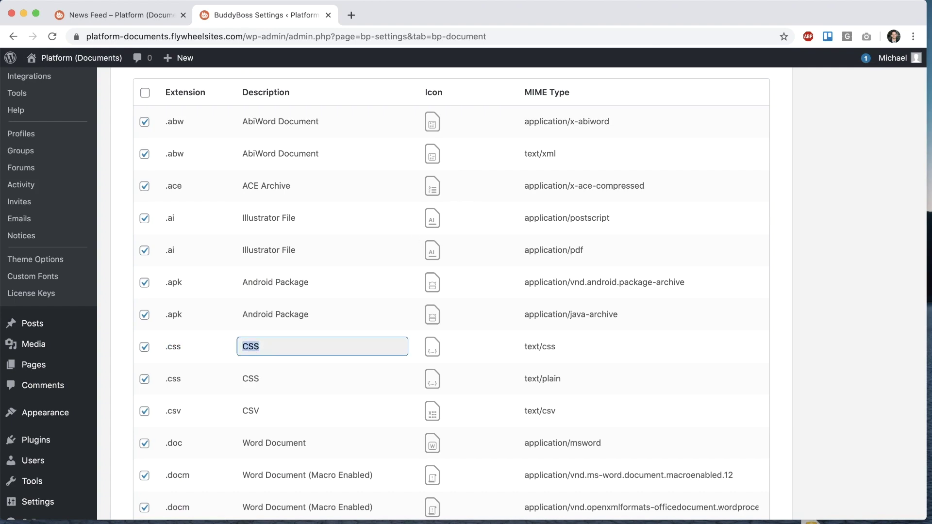
pyautogui.click(148, 12)
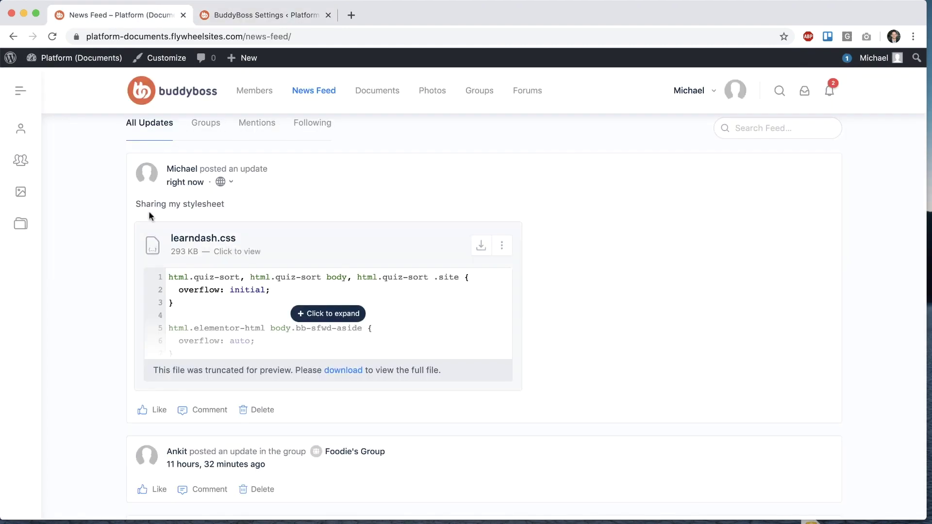
pyautogui.click(310, 16)
pyautogui.click(432, 352)
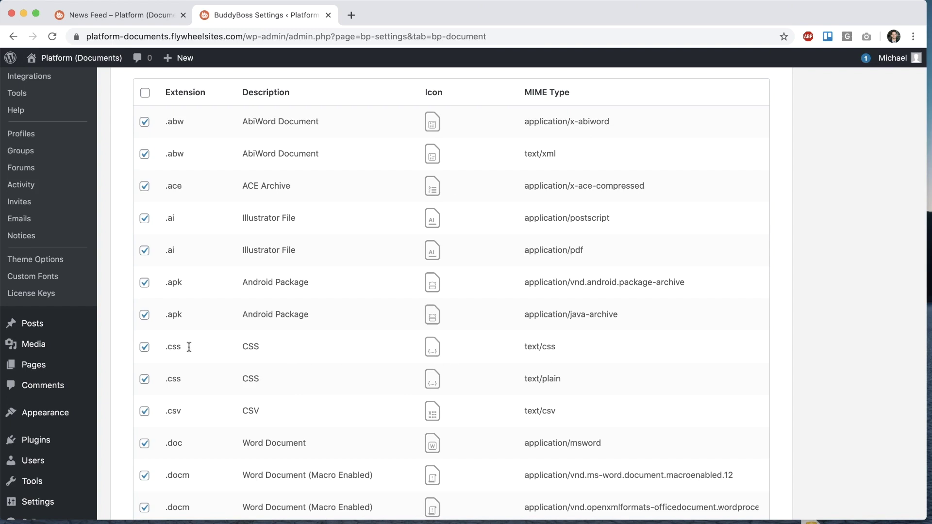
# Disallow both .css extensions, text/css and text/plain, and save the settings
pyautogui.click(144, 347)
pyautogui.click(145, 379)
pyautogui.scroll(-15, 305, 351)
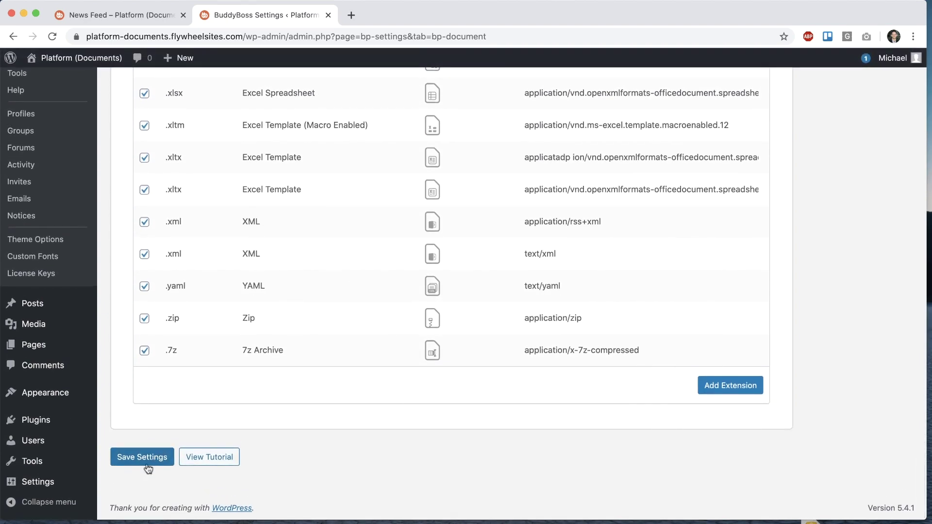
pyautogui.click(145, 458)
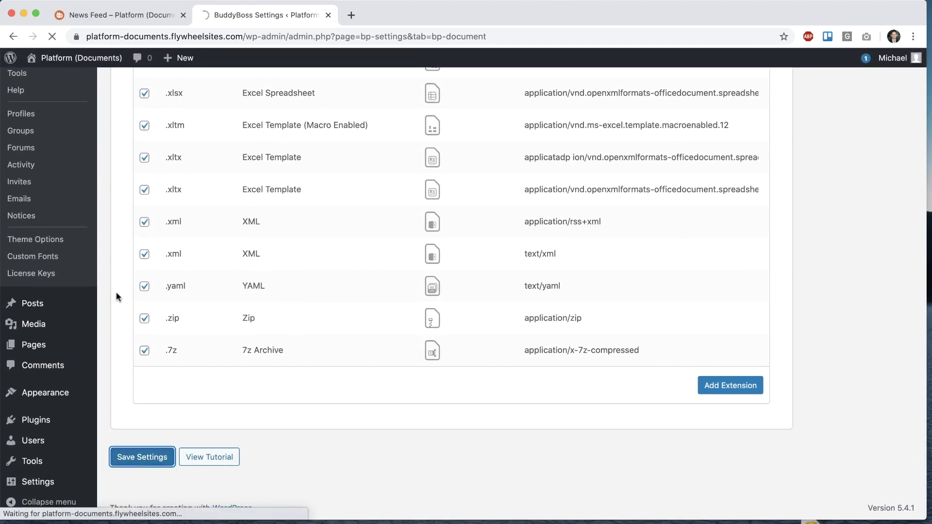
pyautogui.scroll(-2, 120, 273)
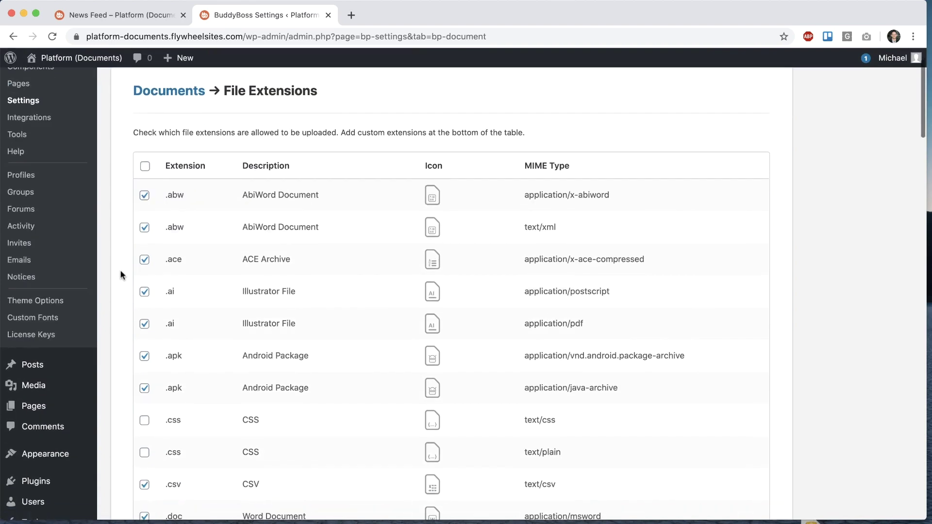
# Reload the News Feed and check whether learndash.css can be picked as a document for a new post
pyautogui.click(118, 16)
pyautogui.click(52, 37)
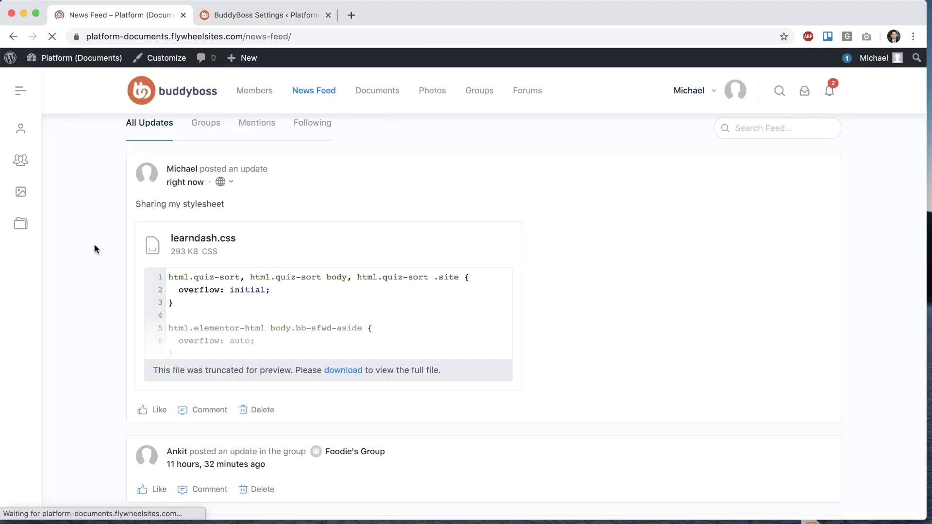
pyautogui.click(187, 209)
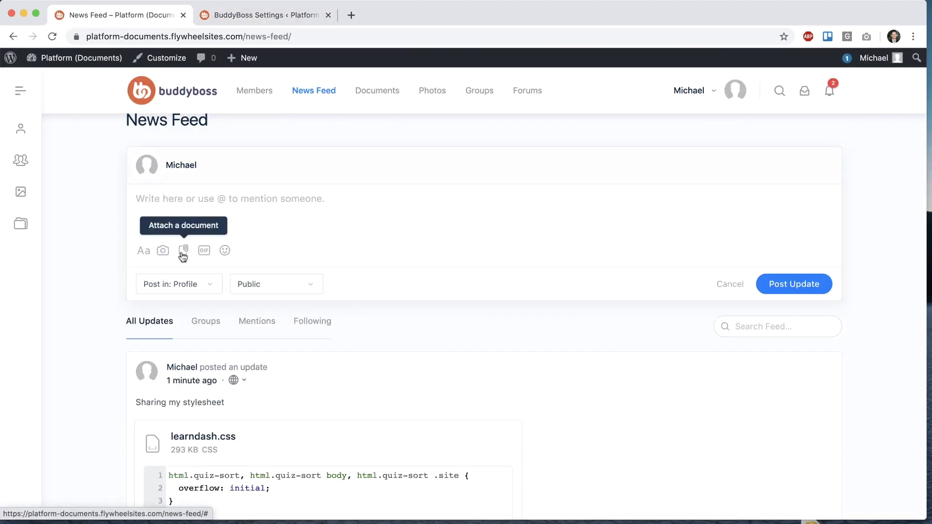
pyautogui.click(183, 252)
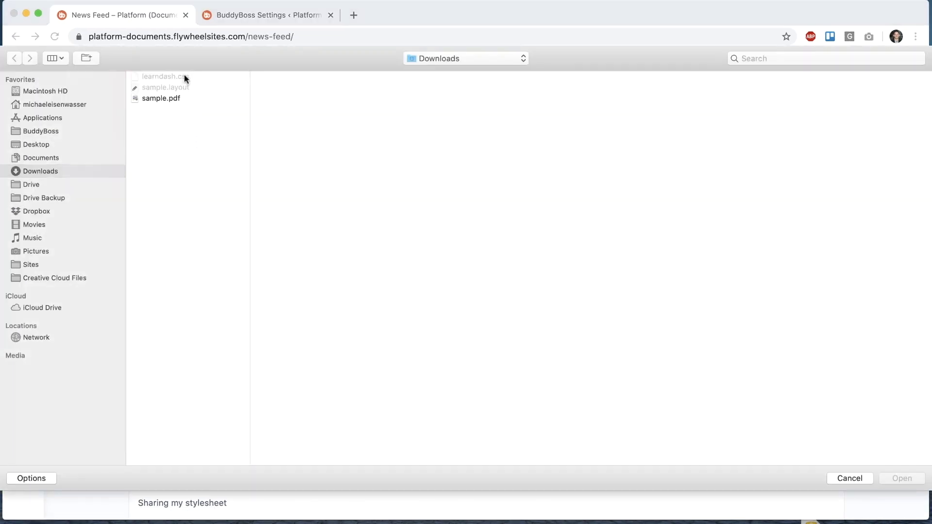
pyautogui.click(846, 479)
# Try to upload learndash.css by dropping it from the Downloads folder into the post, and review the list of permitted file types
pyautogui.click(488, 314)
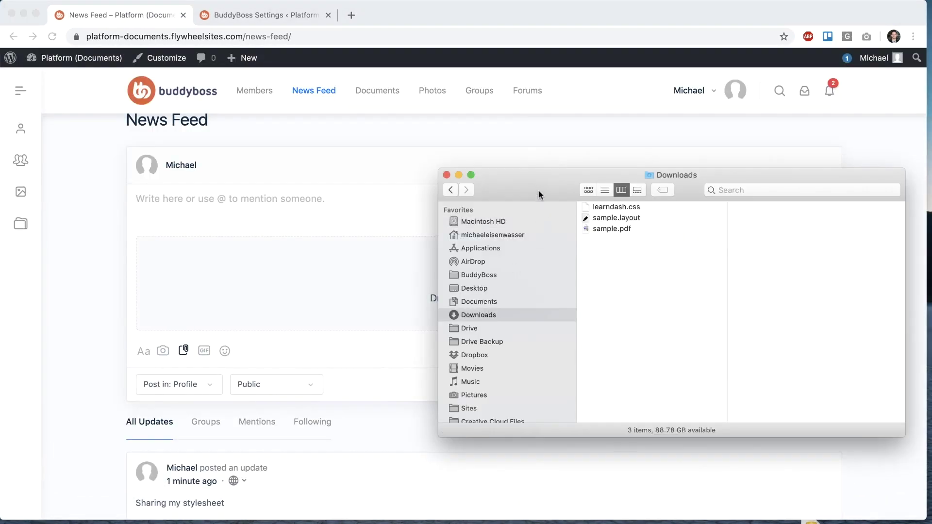
pyautogui.moveTo(538, 194); pyautogui.dragTo(724, 252)
pyautogui.moveTo(796, 265); pyautogui.dragTo(516, 273)
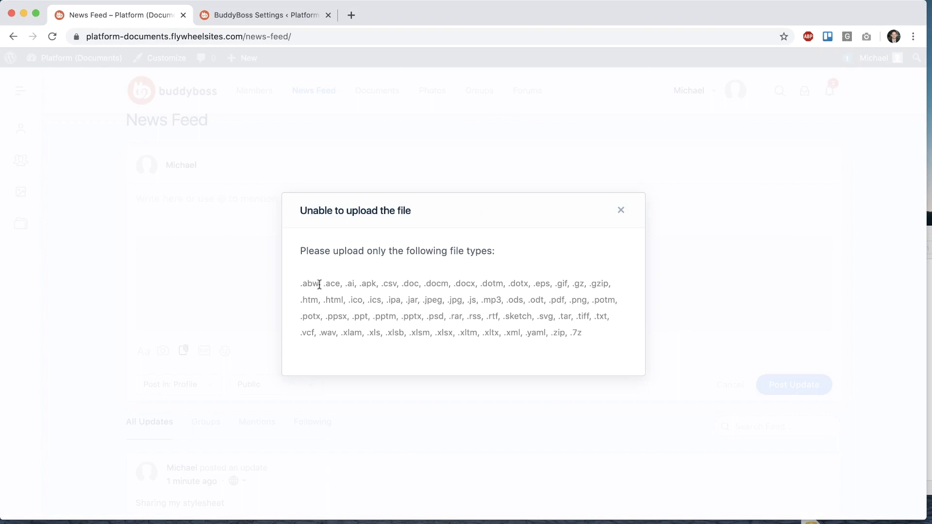
pyautogui.moveTo(302, 282); pyautogui.dragTo(601, 333)
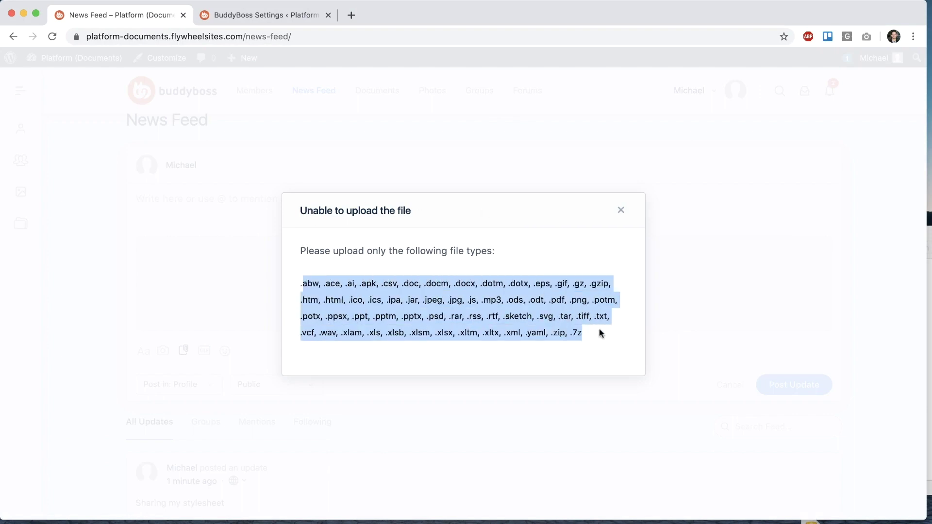
# Look through the file extensions table in the settings down to its last entry
pyautogui.hotkey('ctrl', 'Tab')
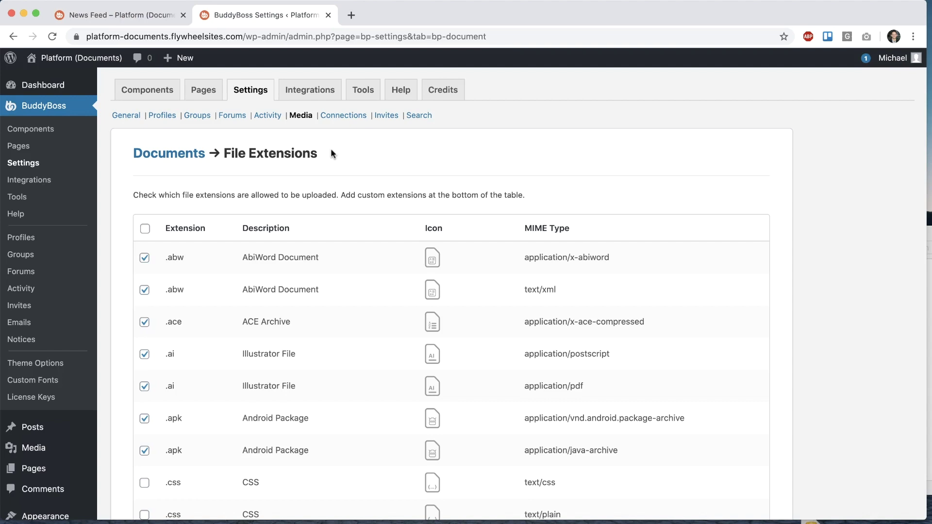
pyautogui.scroll(-5, 332, 150)
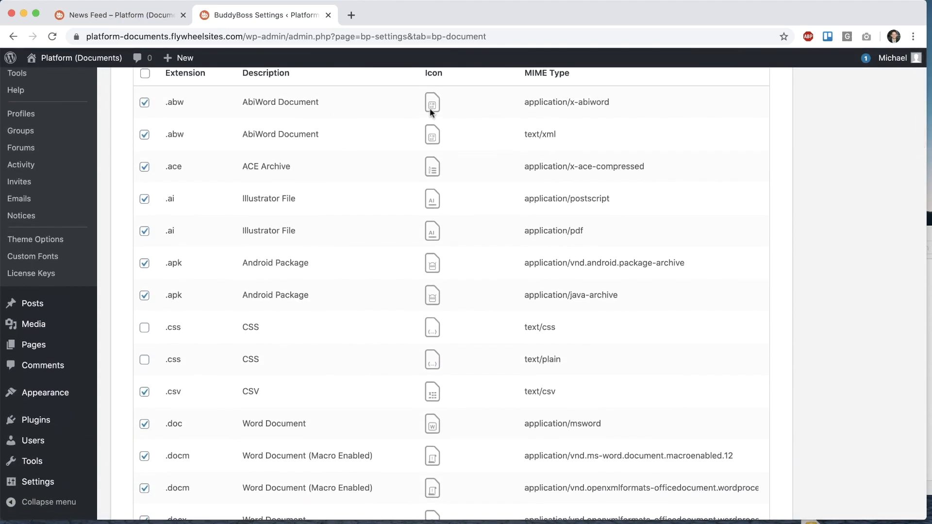
pyautogui.scroll(-15, 432, 262)
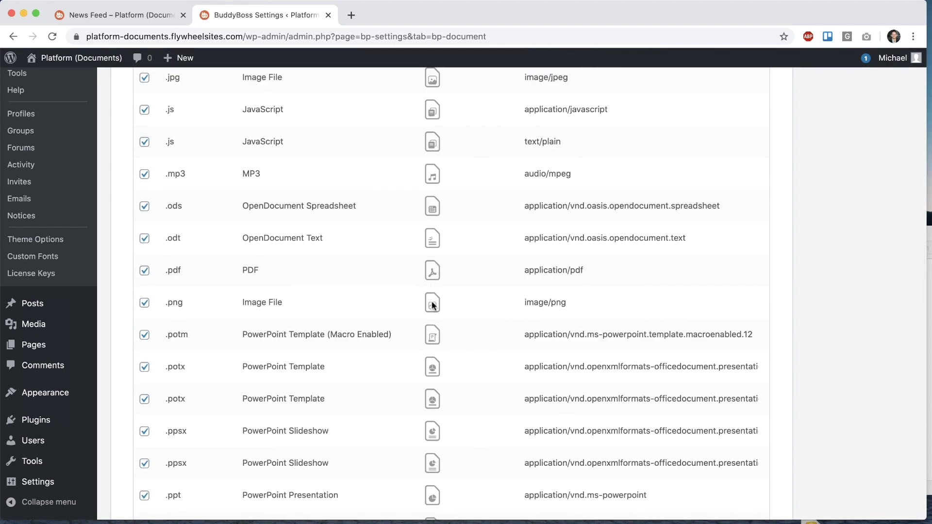
pyautogui.scroll(-6, 433, 305)
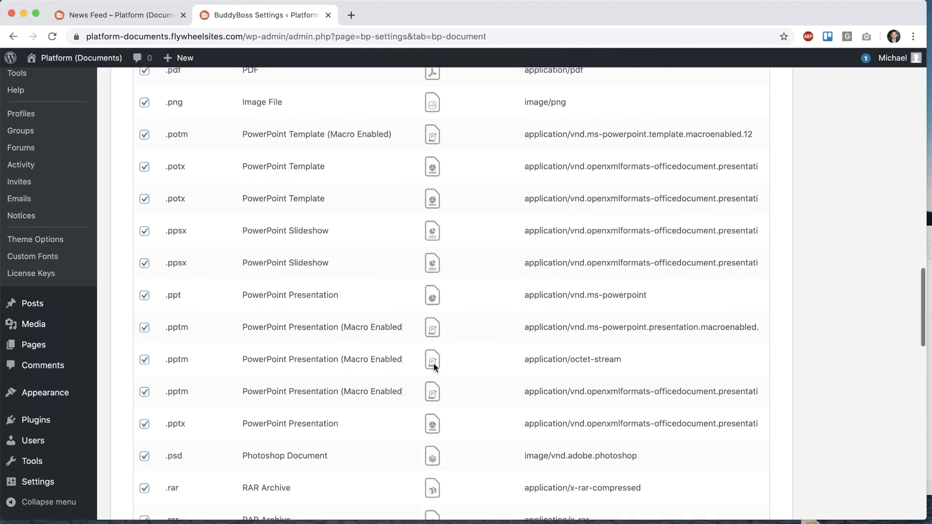
pyautogui.scroll(-10, 433, 362)
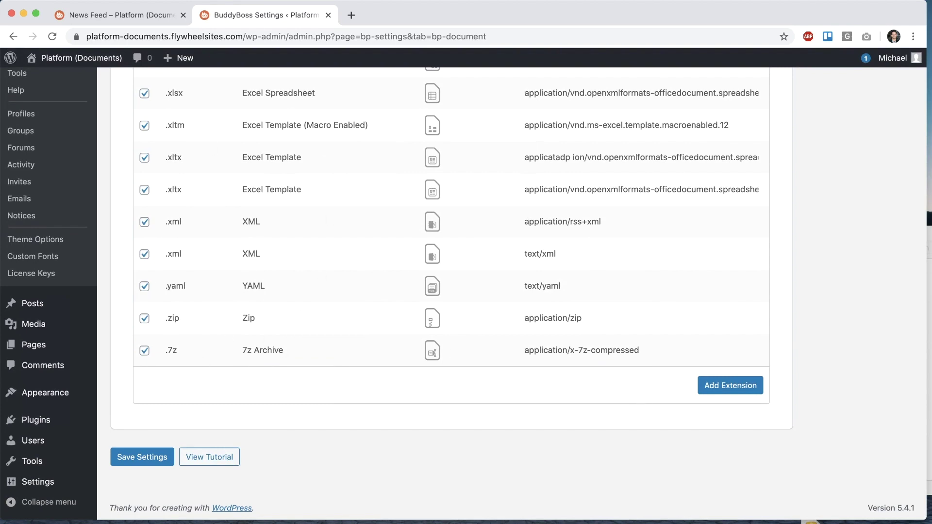
# Examine sample.layout in the Downloads folder and check whether it can be picked as a document for a News Feed post
pyautogui.click(120, 522)
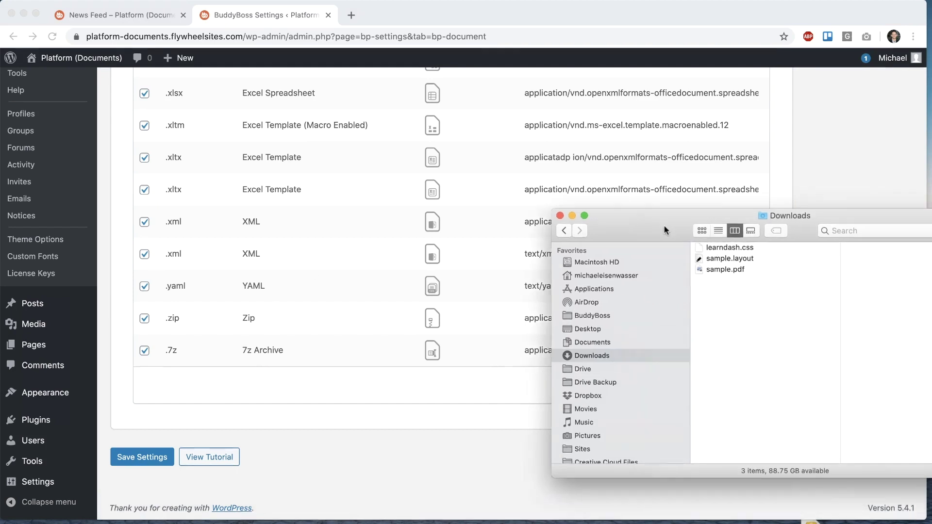
pyautogui.click(705, 246)
pyautogui.moveTo(750, 213); pyautogui.dragTo(686, 206)
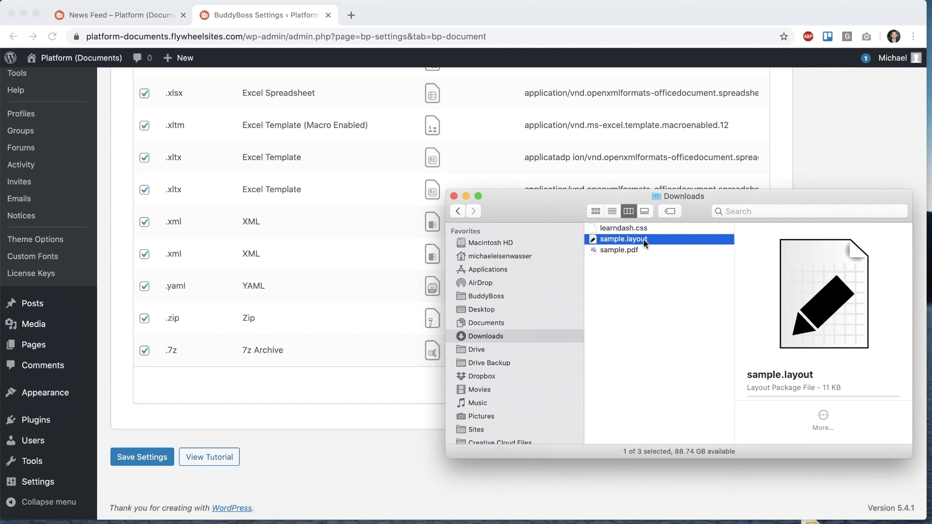
pyautogui.click(123, 17)
pyautogui.click(476, 278)
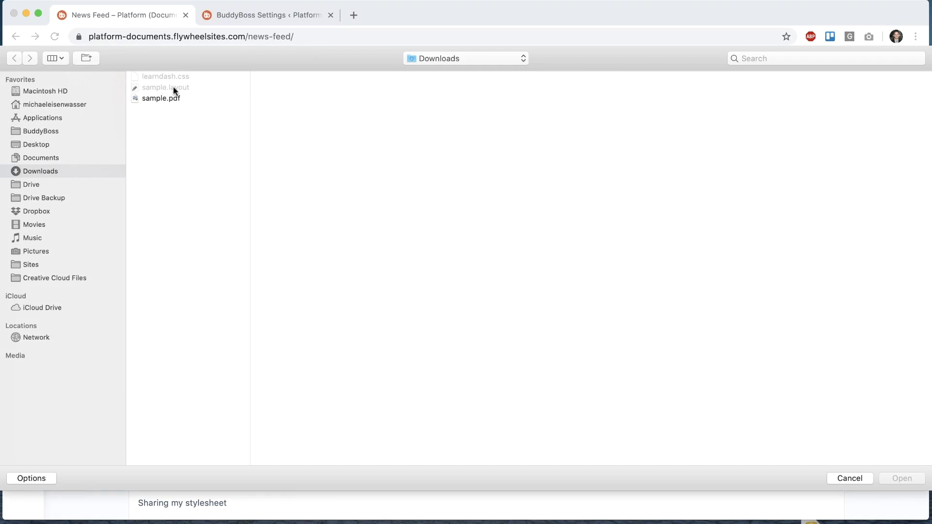
pyautogui.click(849, 478)
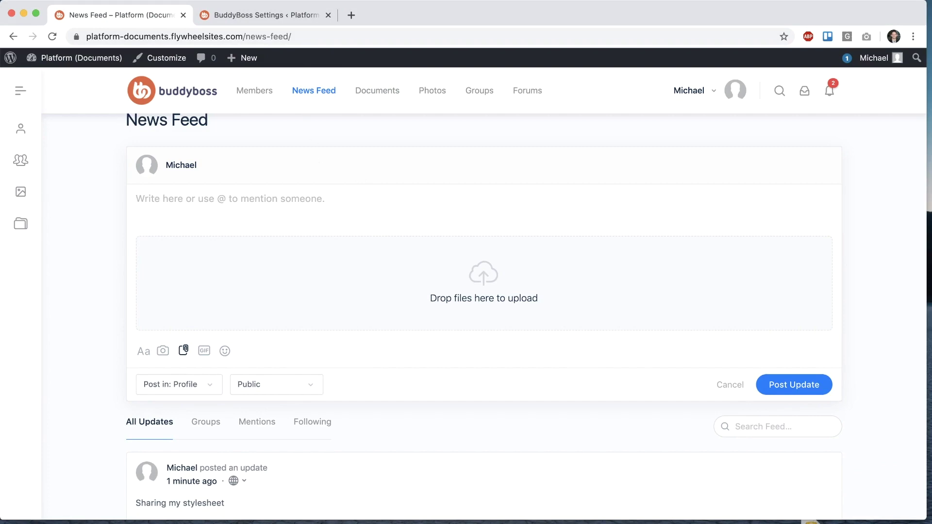
# Add a custom extension row in the settings and fill its MIME type with application/zip by running the MIME Checker on sample.layout
pyautogui.click(283, 14)
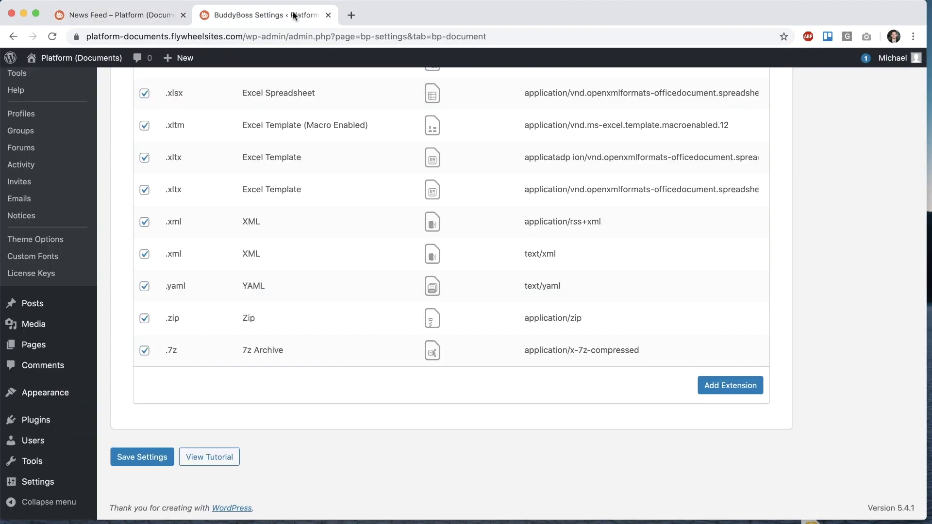
pyautogui.click(729, 386)
pyautogui.scroll(-1, 709, 333)
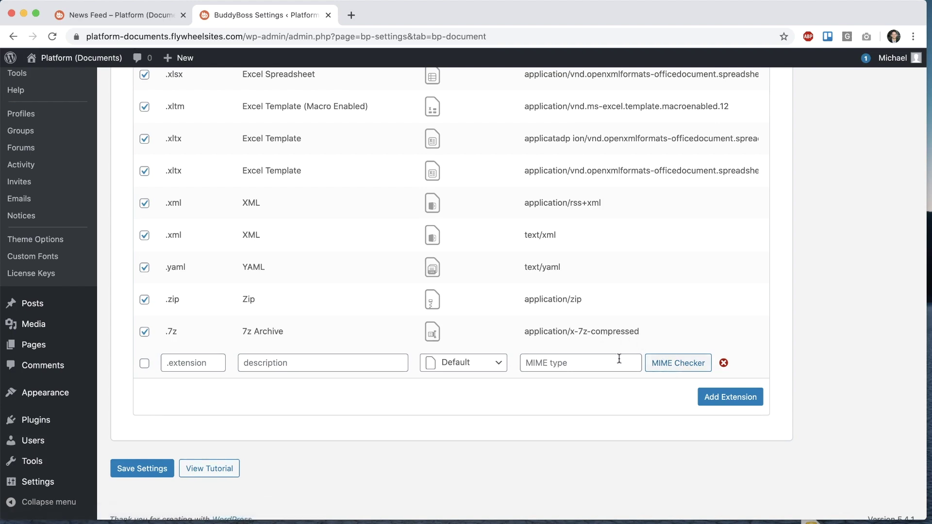
pyautogui.click(676, 363)
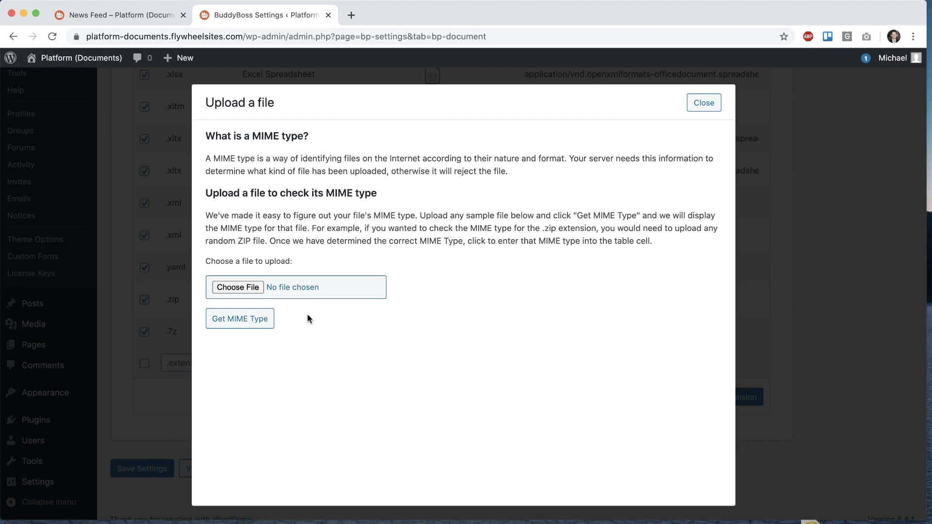
pyautogui.click(250, 287)
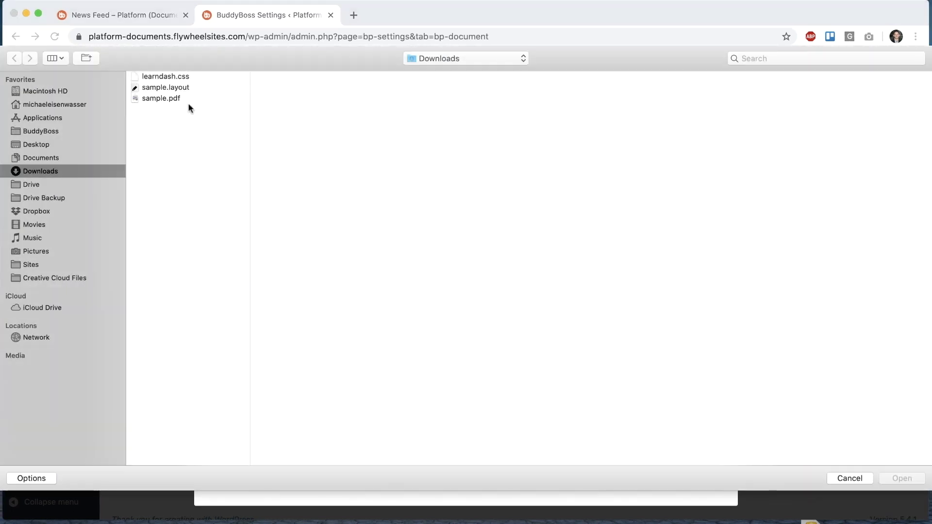
pyautogui.click(182, 88)
pyautogui.press('Return')
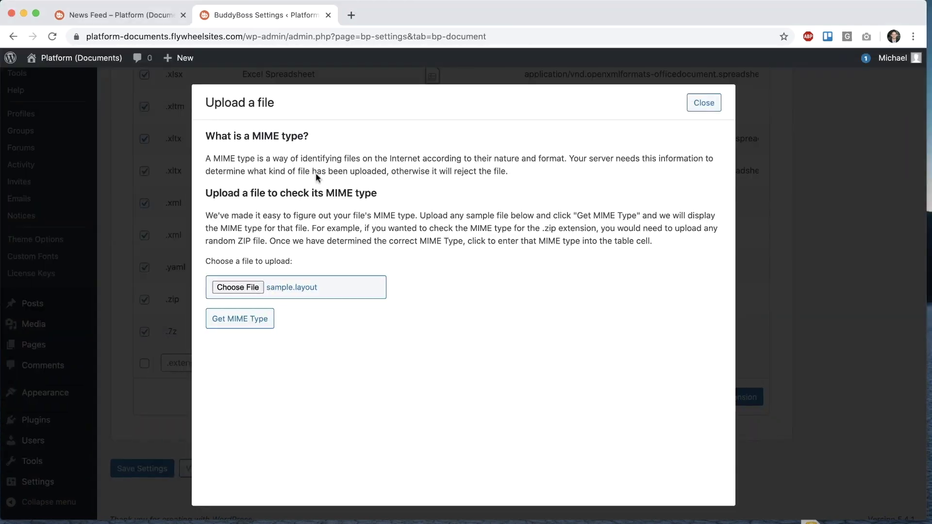
pyautogui.click(241, 321)
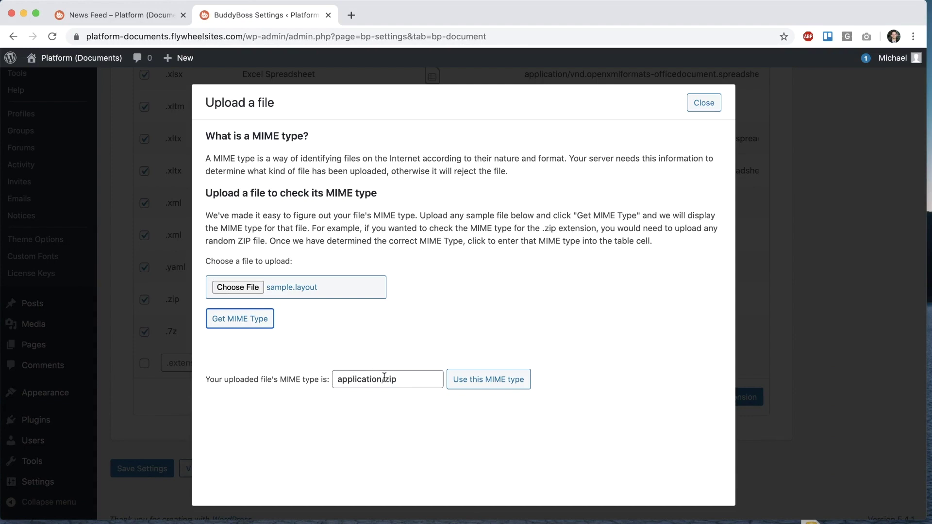
pyautogui.click(487, 384)
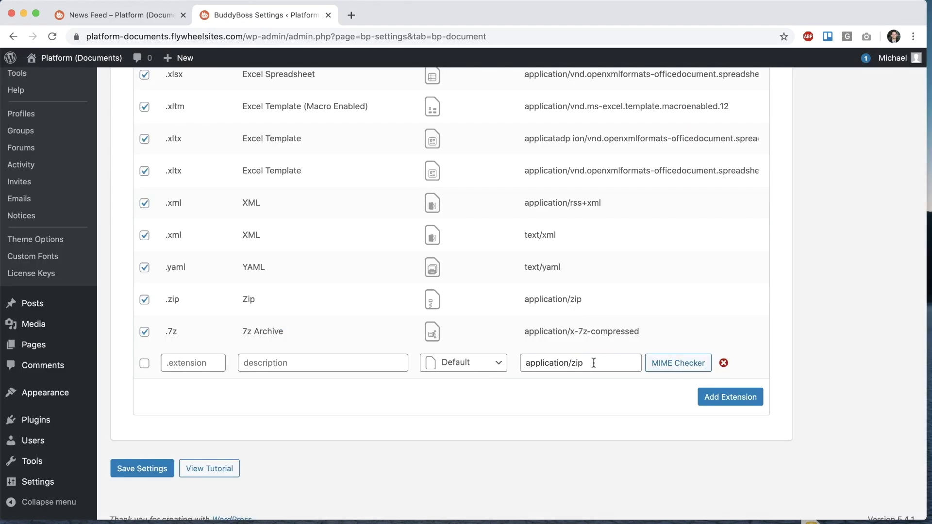
# Define the new row as extension .layout with the description Layout File and the Design icon, and save the settings
pyautogui.click(187, 363)
pyautogui.write('.')
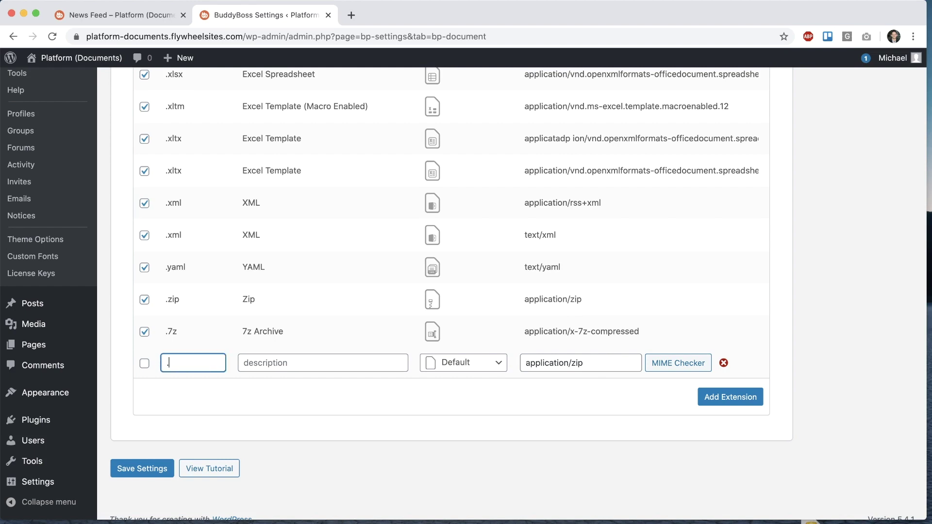
pyautogui.write('layout')
pyautogui.click(262, 364)
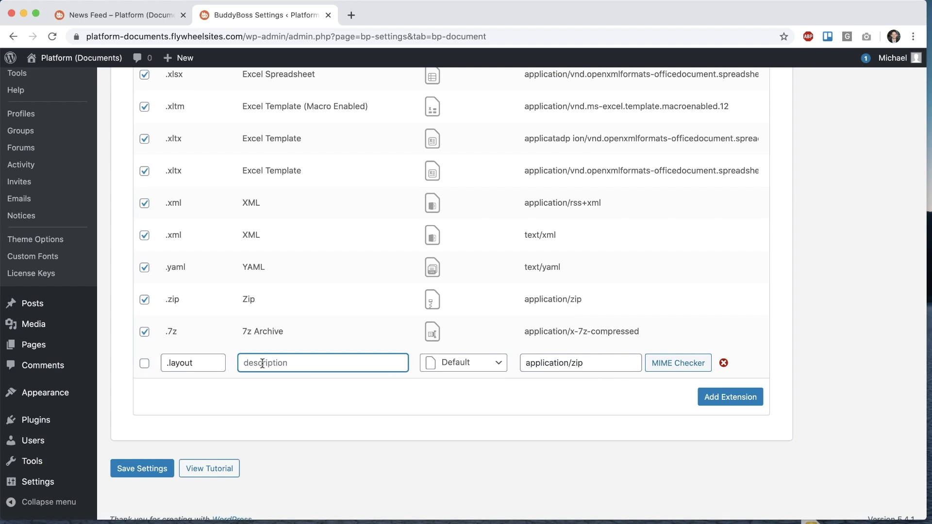
pyautogui.write('Layout File')
pyautogui.click(457, 363)
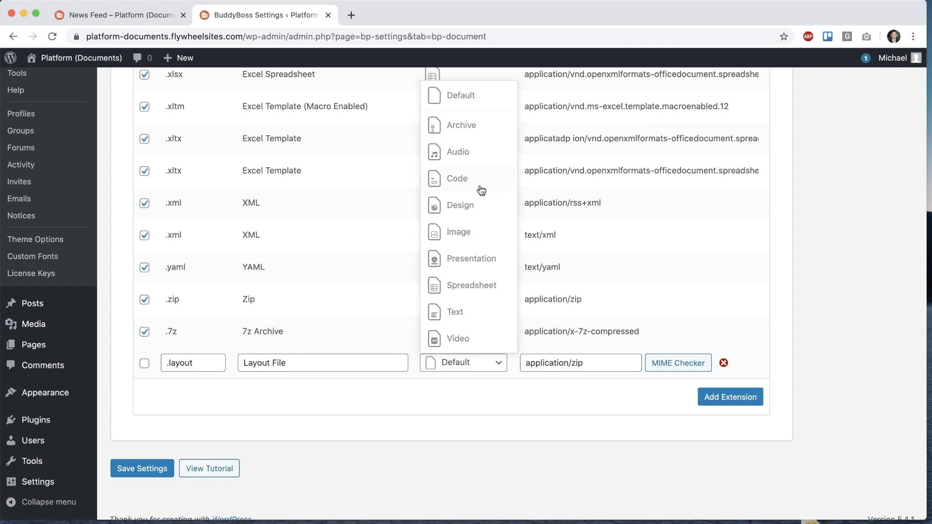
pyautogui.click(466, 210)
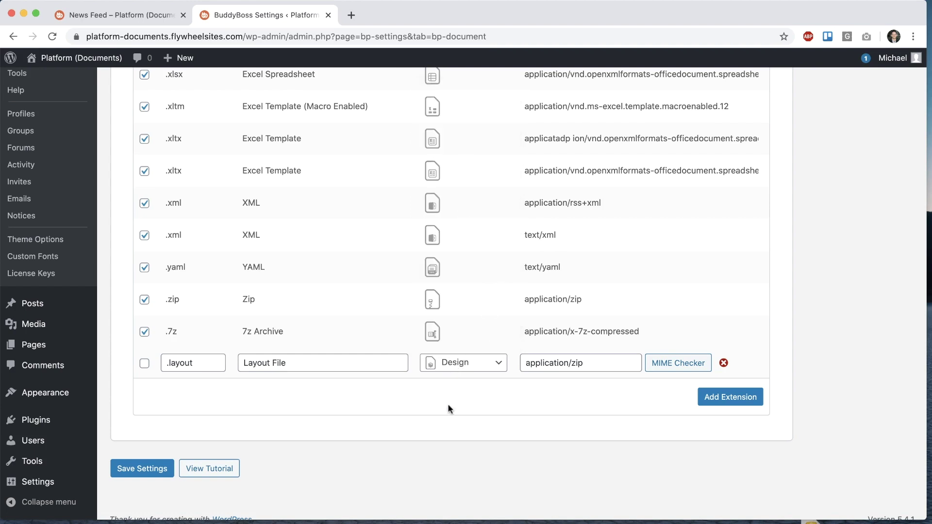
pyautogui.click(145, 468)
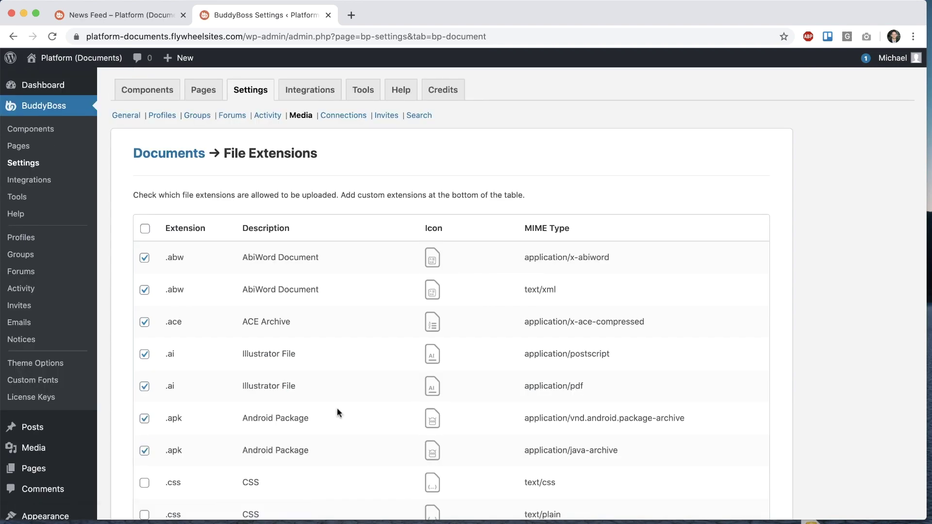
# Allow the custom .layout extension at the end of the table and save the settings
pyautogui.scroll(-15, 338, 413)
pyautogui.scroll(-20, 338, 413)
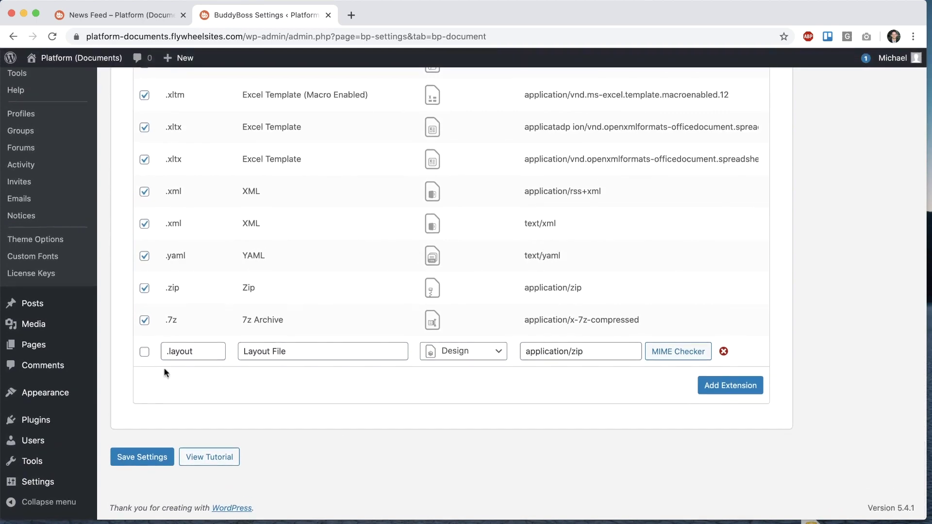
pyautogui.click(145, 353)
pyautogui.click(150, 460)
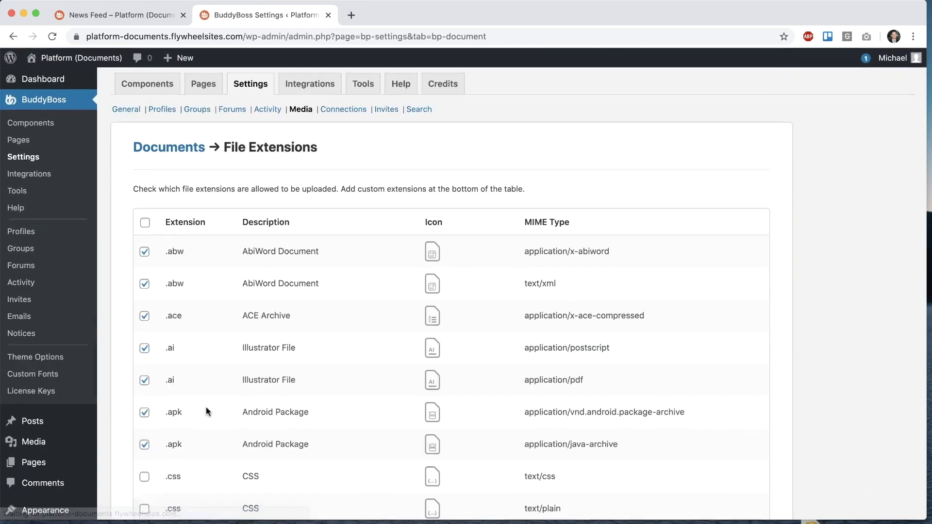
pyautogui.scroll(-20, 206, 407)
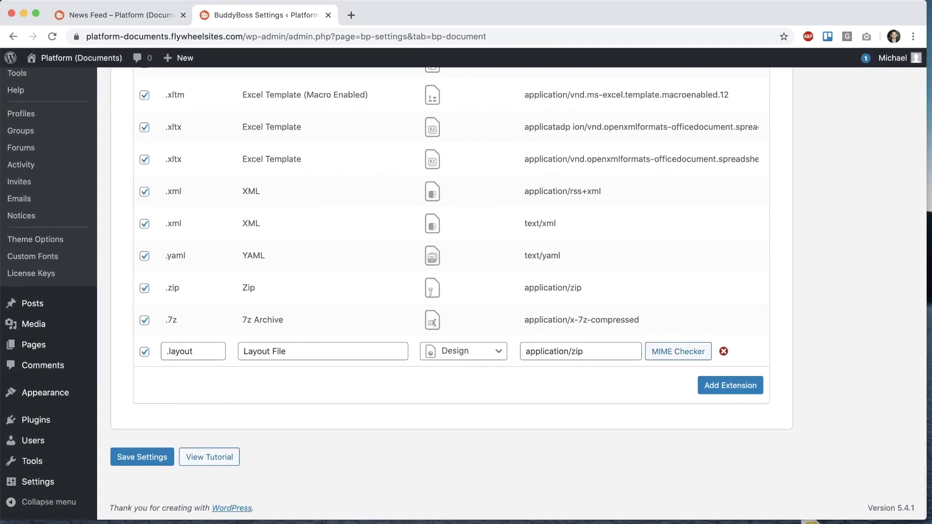
# Reload the News Feed and post an update with sample.layout attached as a document
pyautogui.click(130, 13)
pyautogui.click(52, 37)
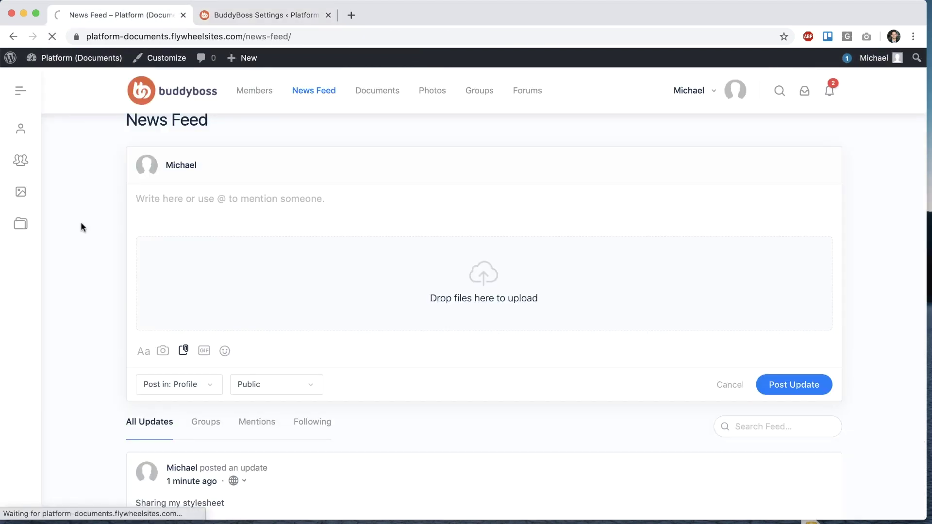
pyautogui.click(184, 207)
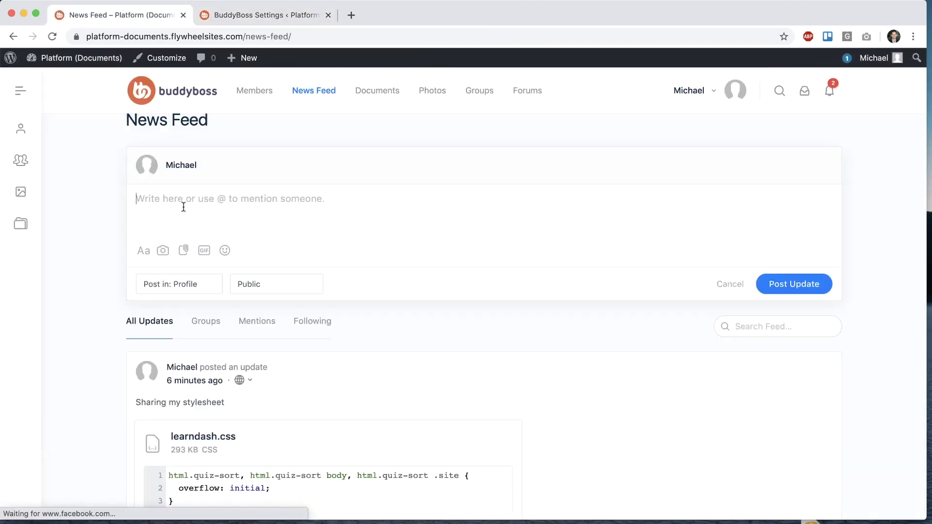
pyautogui.click(183, 250)
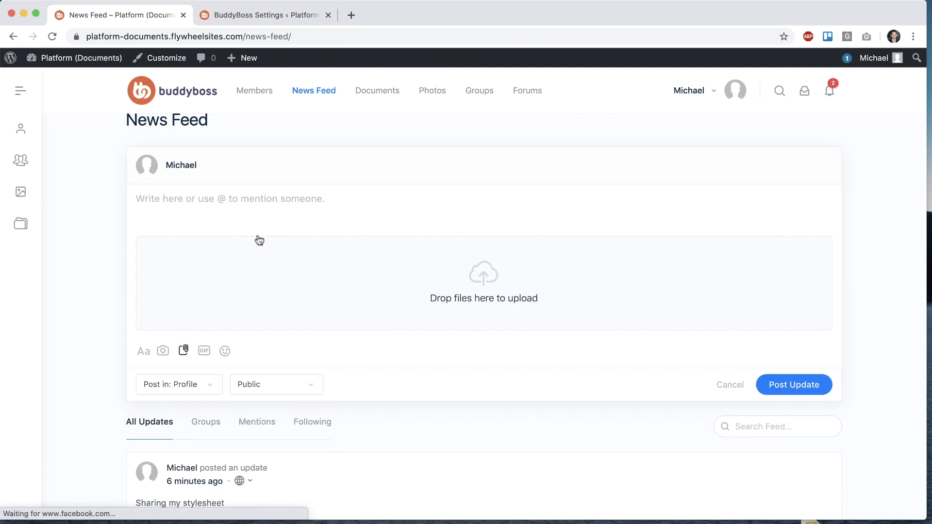
pyautogui.click(373, 257)
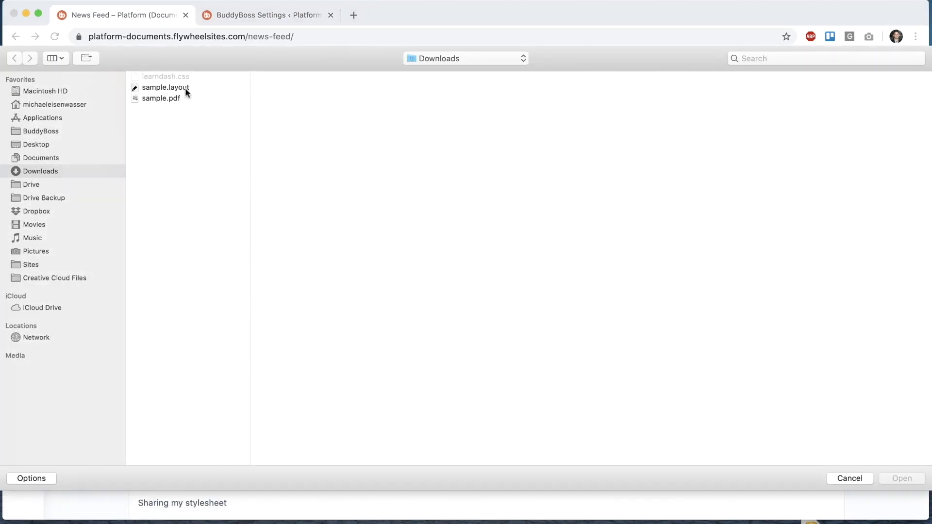
pyautogui.click(185, 88)
pyautogui.press('Return')
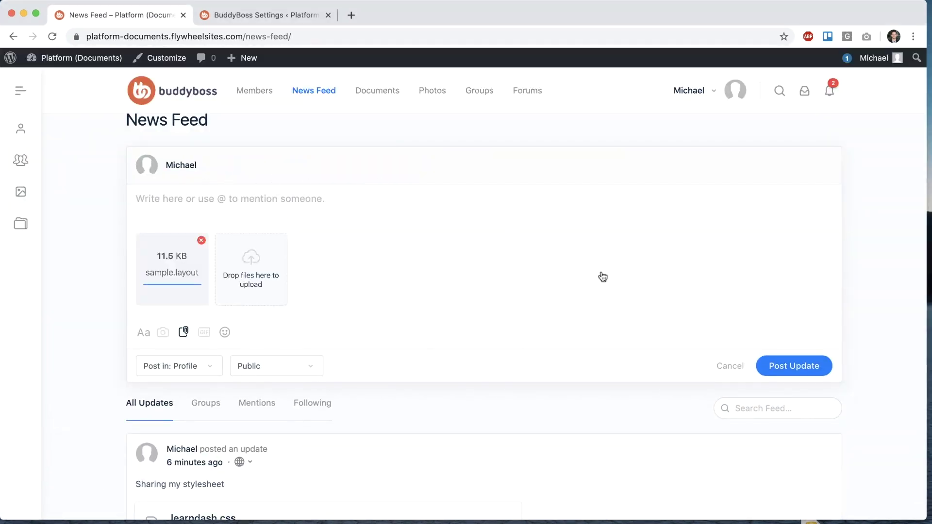
pyautogui.click(795, 368)
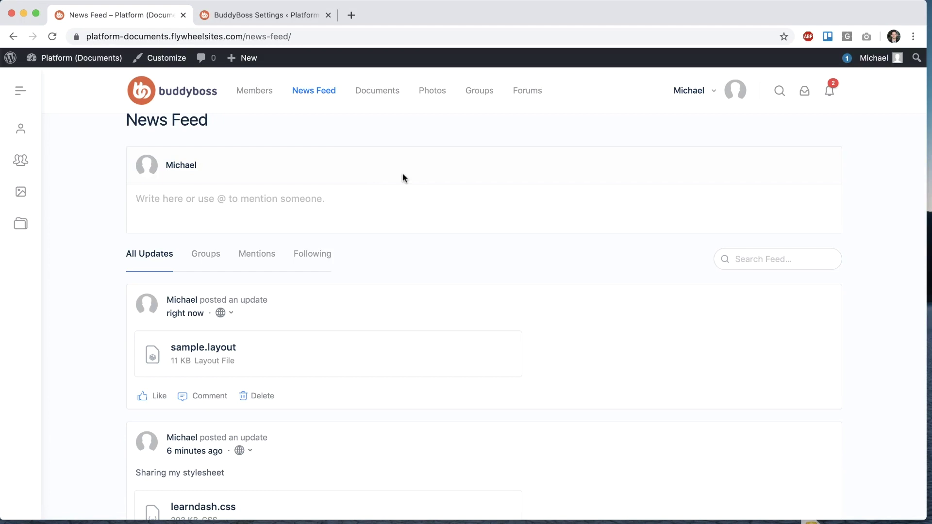
# Open the preview of the posted sample.layout document in the News Feed, download the file, and close the preview
pyautogui.scroll(-2, 402, 176)
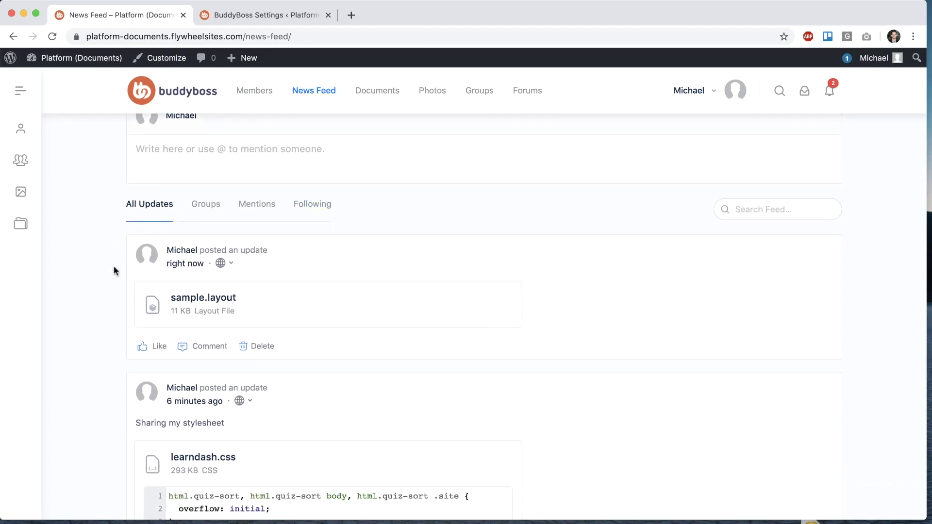
pyautogui.click(282, 19)
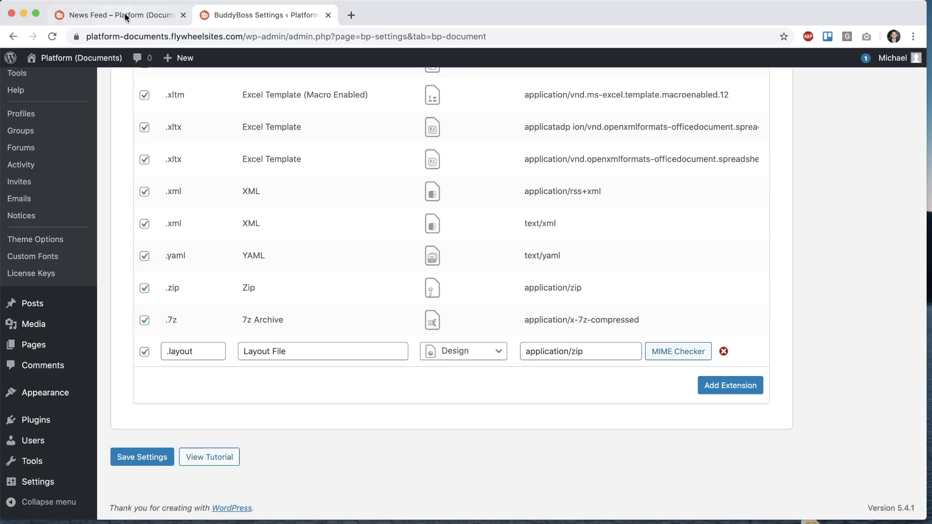
pyautogui.click(102, 15)
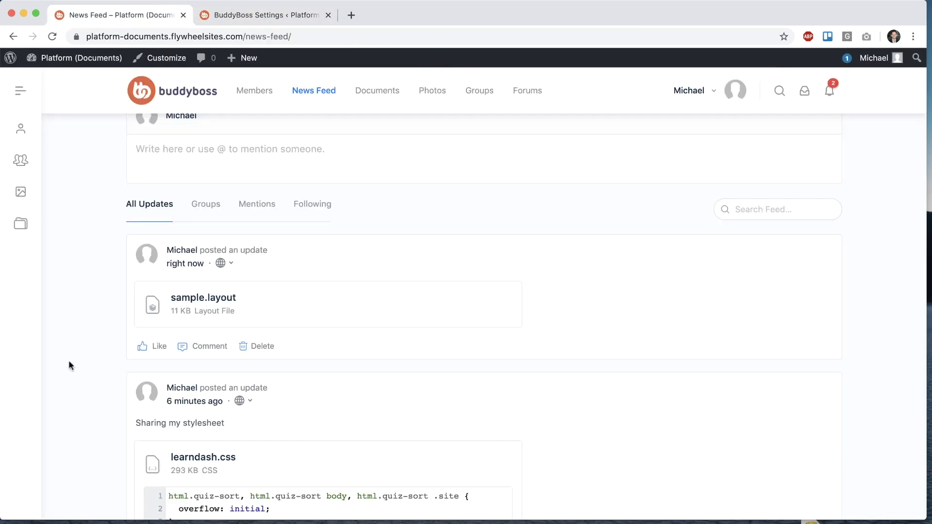
pyautogui.click(312, 305)
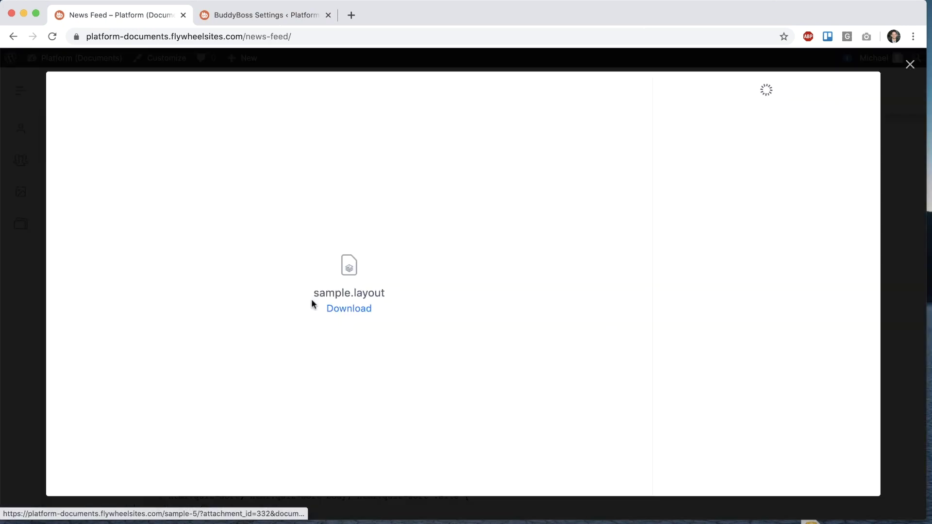
pyautogui.click(351, 310)
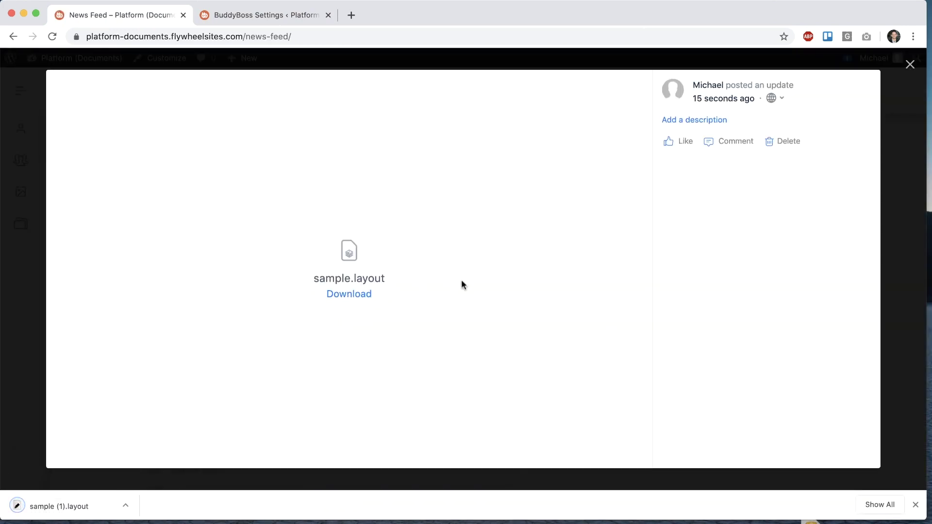
pyautogui.click(910, 64)
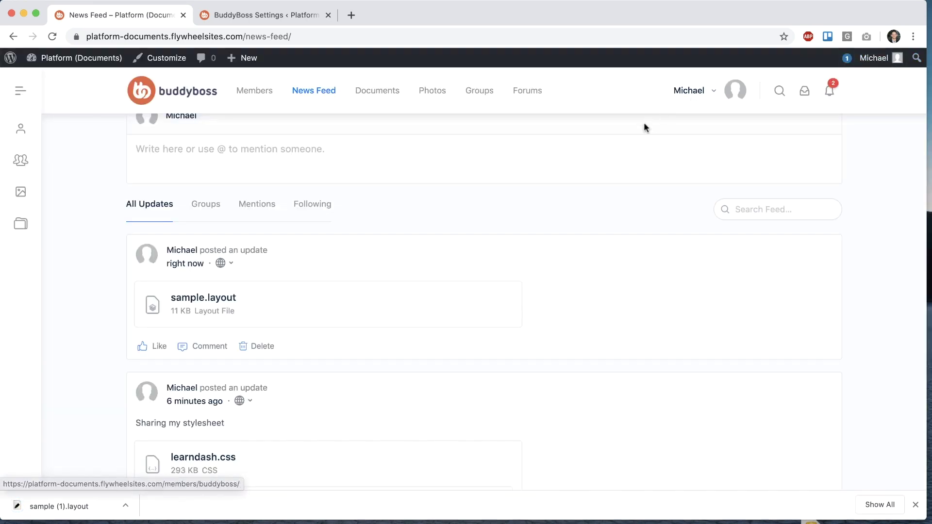
# Return to the document settings and examine the extensions table down to the two .xltx Excel Template rows and their MIME types
pyautogui.click(305, 18)
pyautogui.scroll(-20, 354, 256)
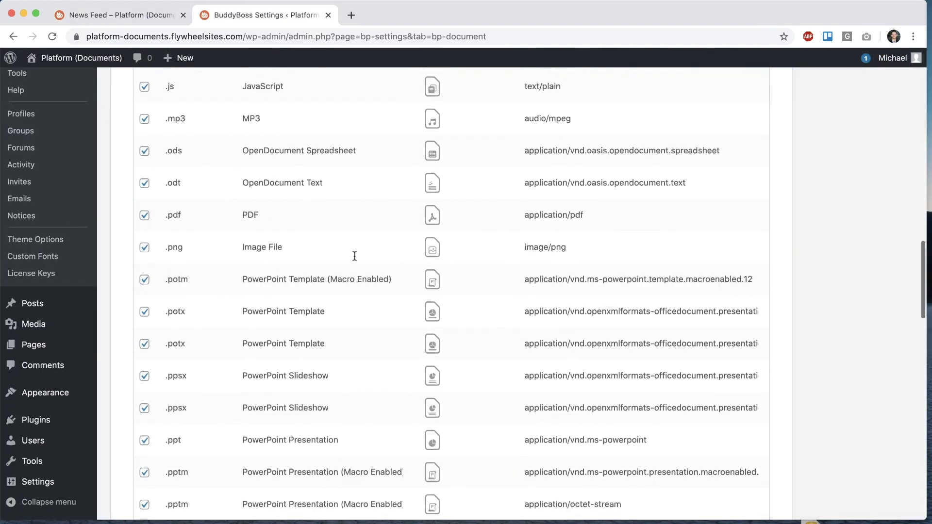
pyautogui.scroll(-3, 355, 259)
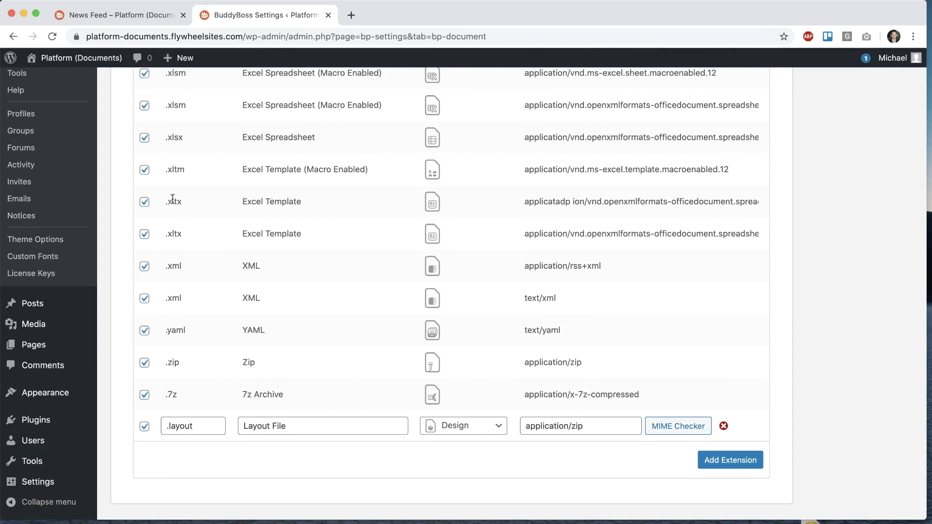
pyautogui.doubleClick(572, 235)
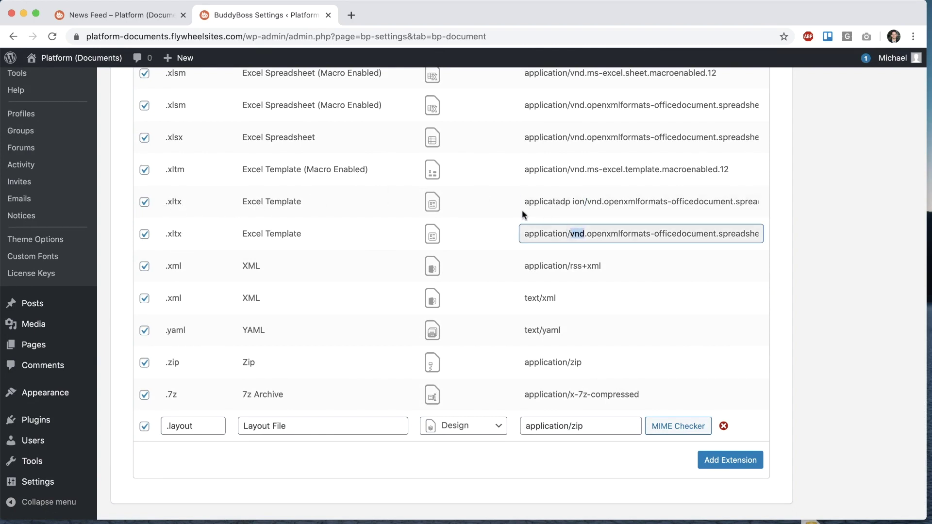
pyautogui.click(503, 211)
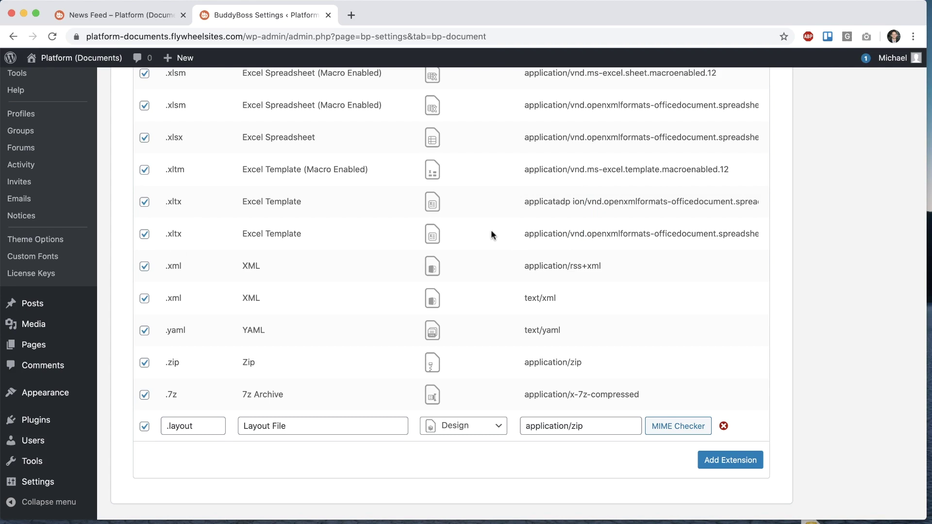